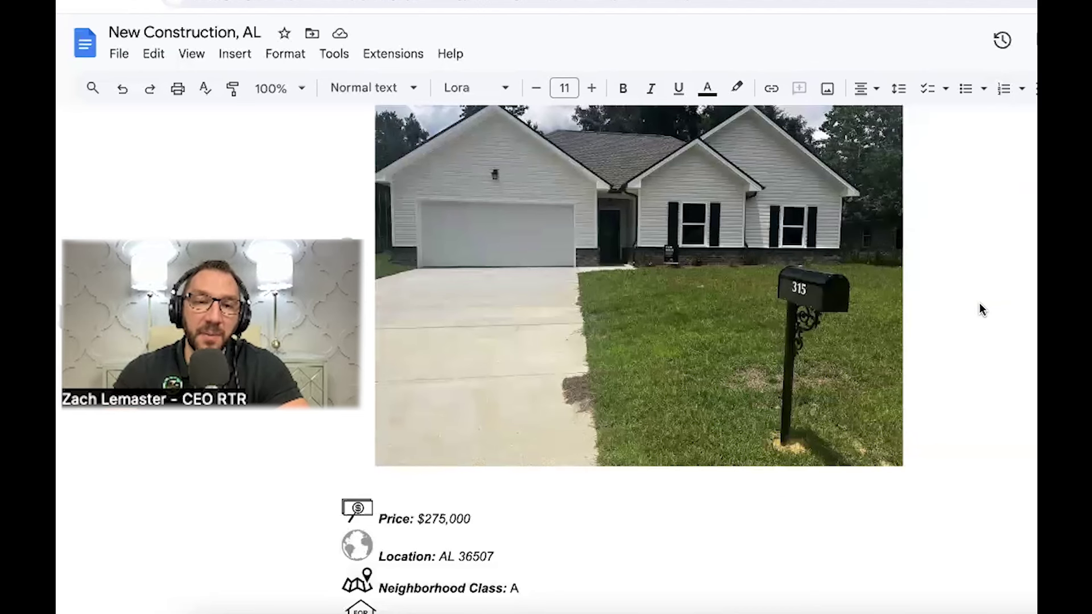
Review the Alabama new construction property's price, location, rent, size and room details, along with its interior photos.
scroll(980, 308, "down", 2)
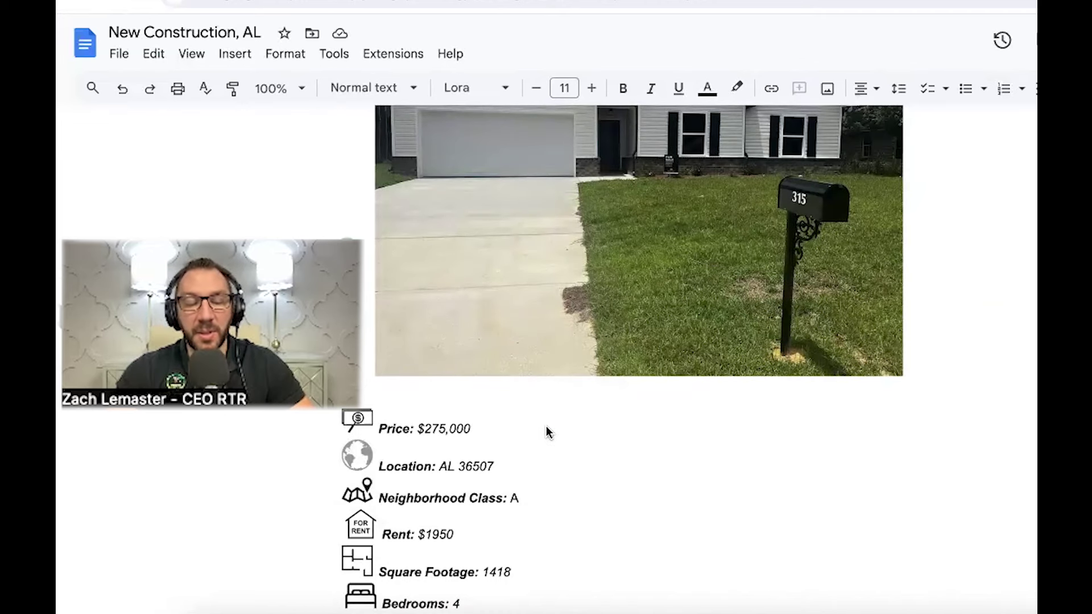
scroll(546, 433, "down", 2)
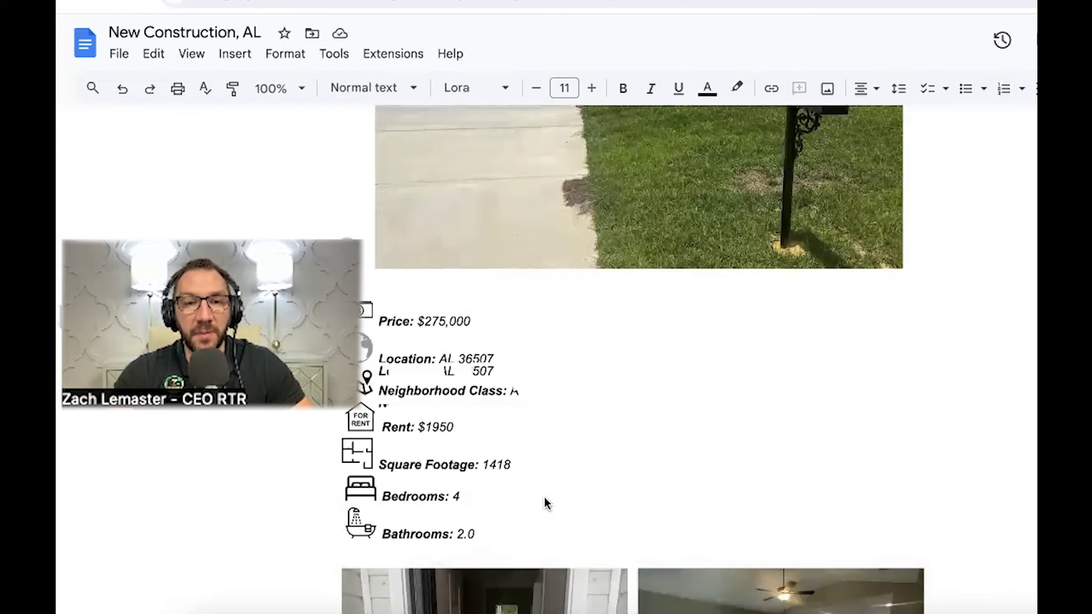
scroll(544, 497, "down", 6)
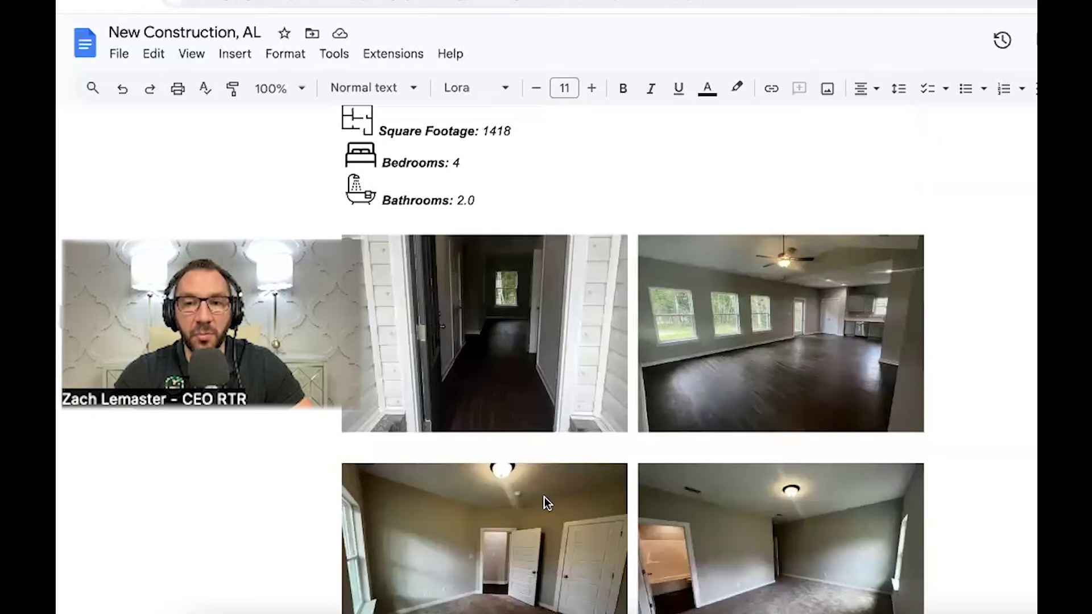
scroll(545, 497, "down", 3)
scroll(544, 497, "down", 2)
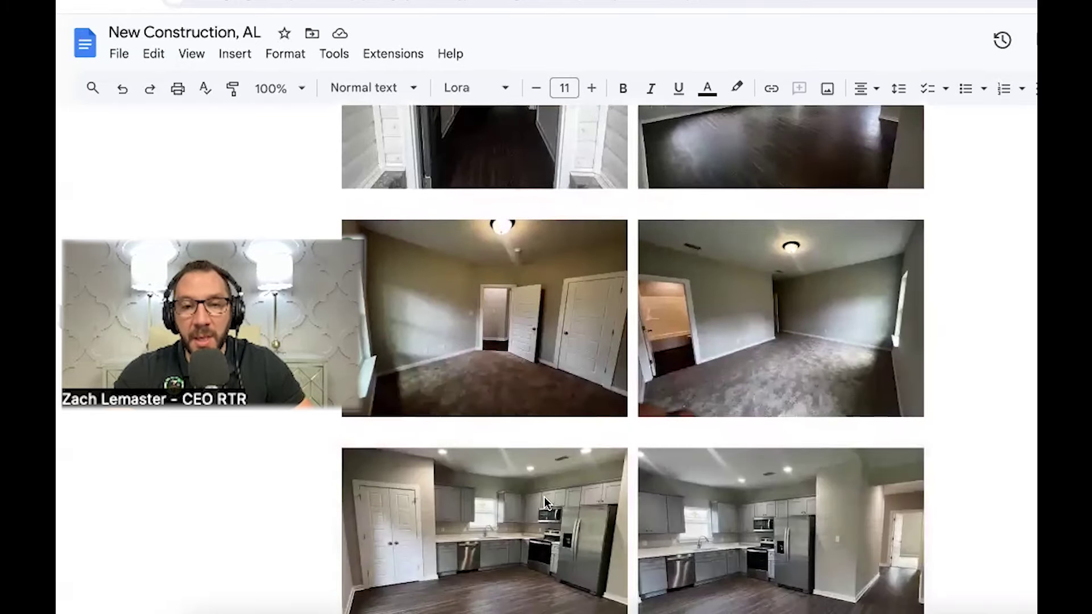
scroll(544, 497, "down", 6)
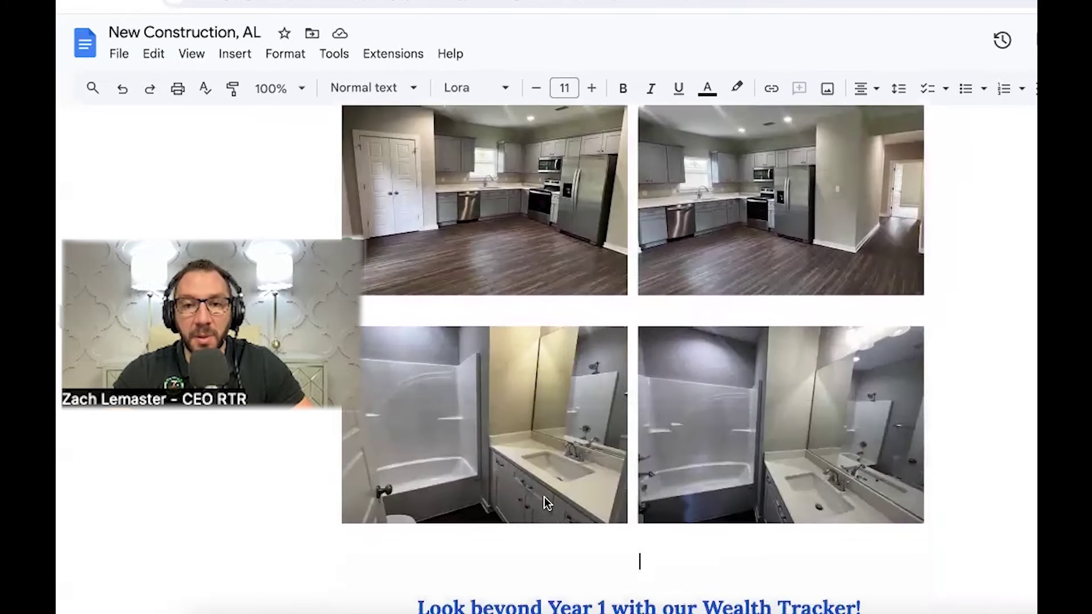
scroll(544, 502, "down", 3)
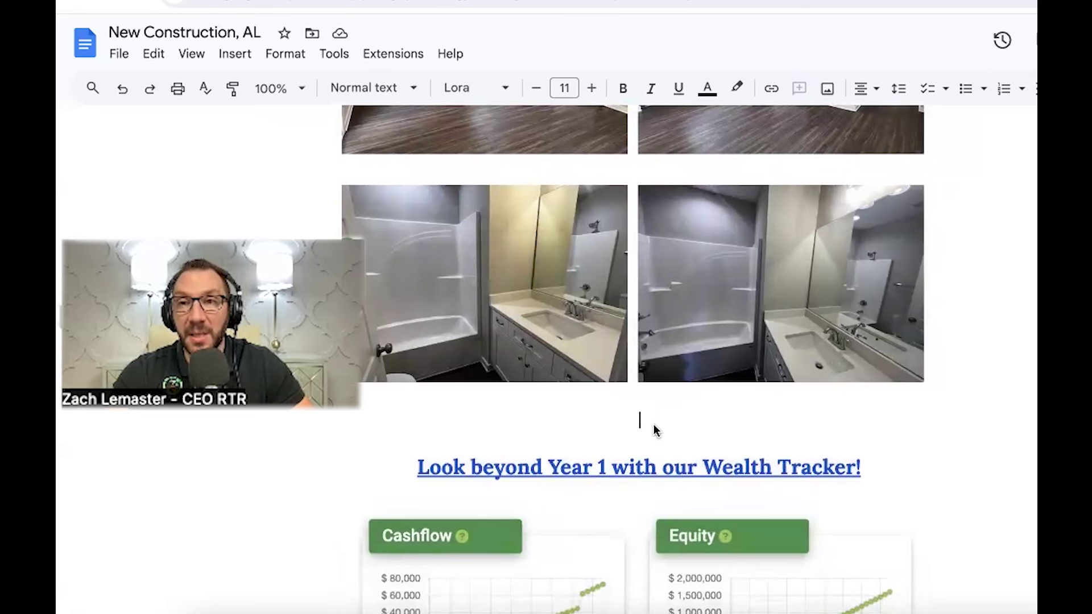
scroll(668, 422, "up", 2)
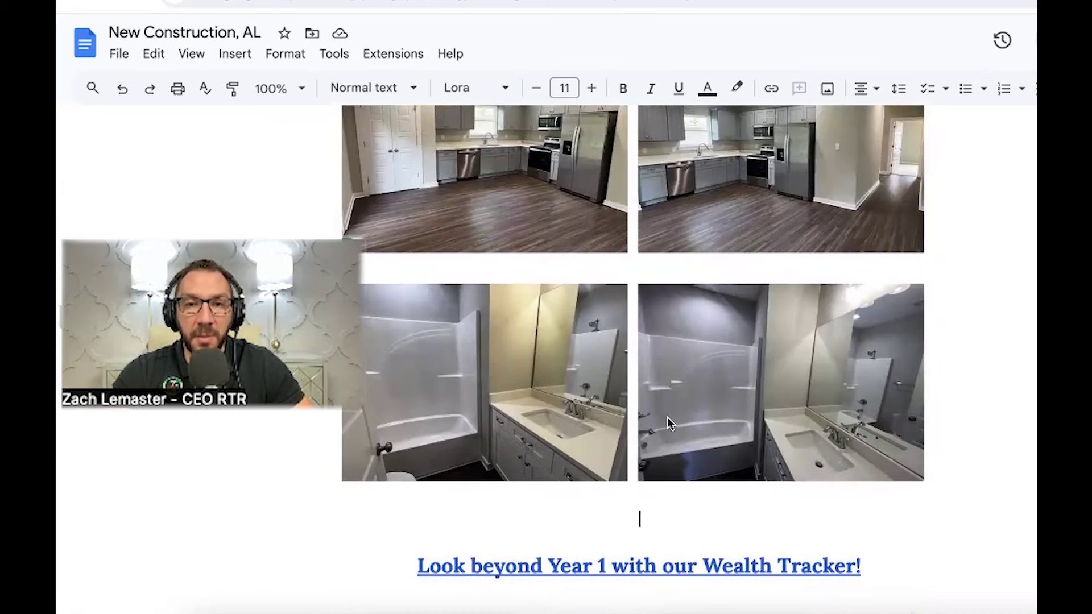
scroll(667, 417, "down", 3)
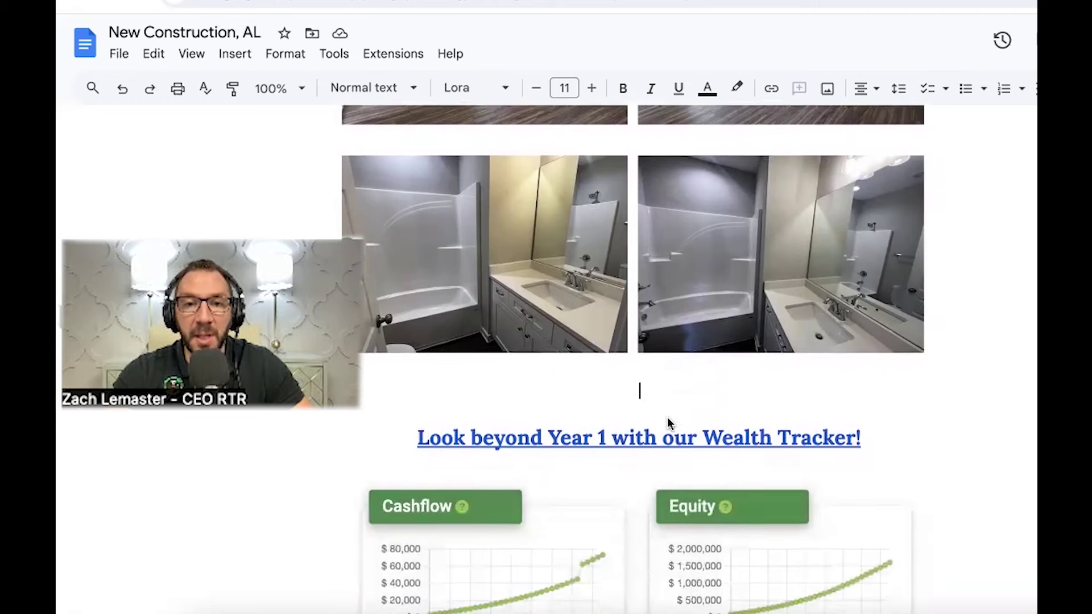
Examine the Wealth Tracker's cashflow and equity charts and its Year 5 and Year 10 projection tables.
scroll(669, 419, "down", 3)
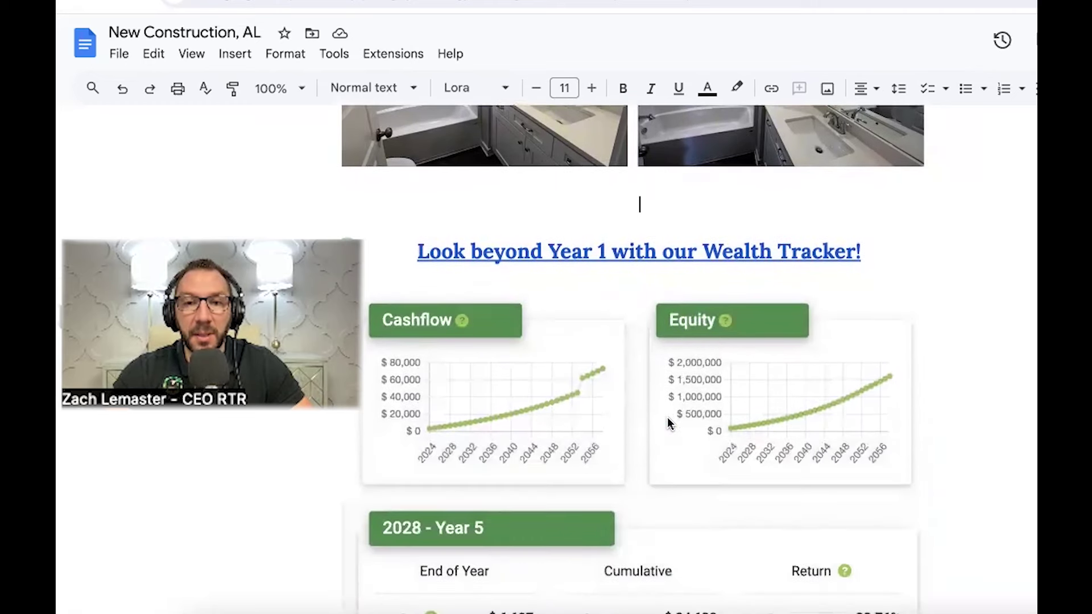
scroll(669, 422, "down", 1)
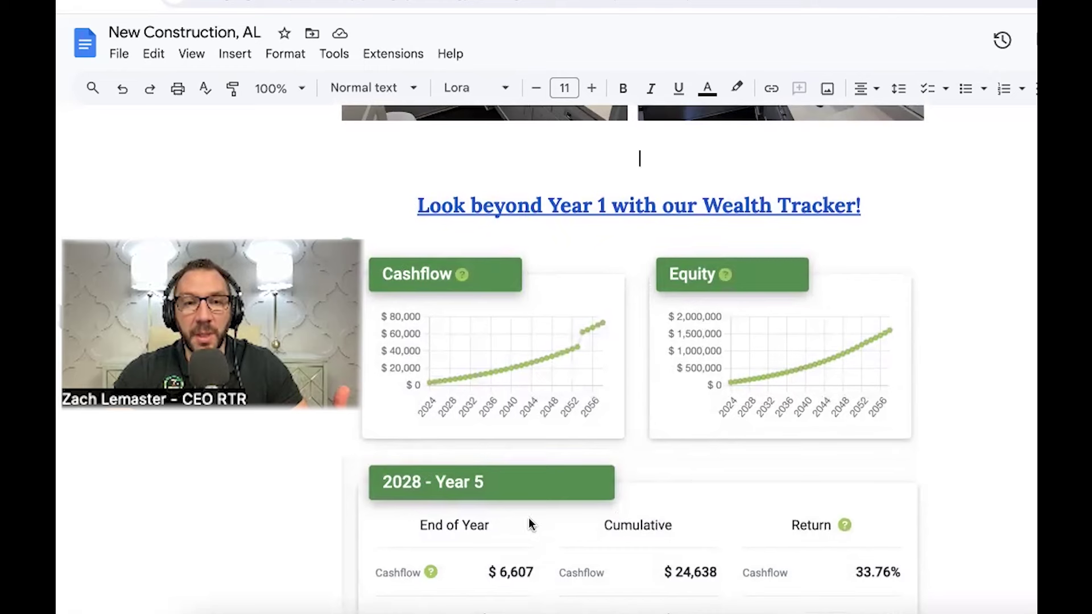
scroll(619, 489, "down", 1)
scroll(620, 490, "down", 8)
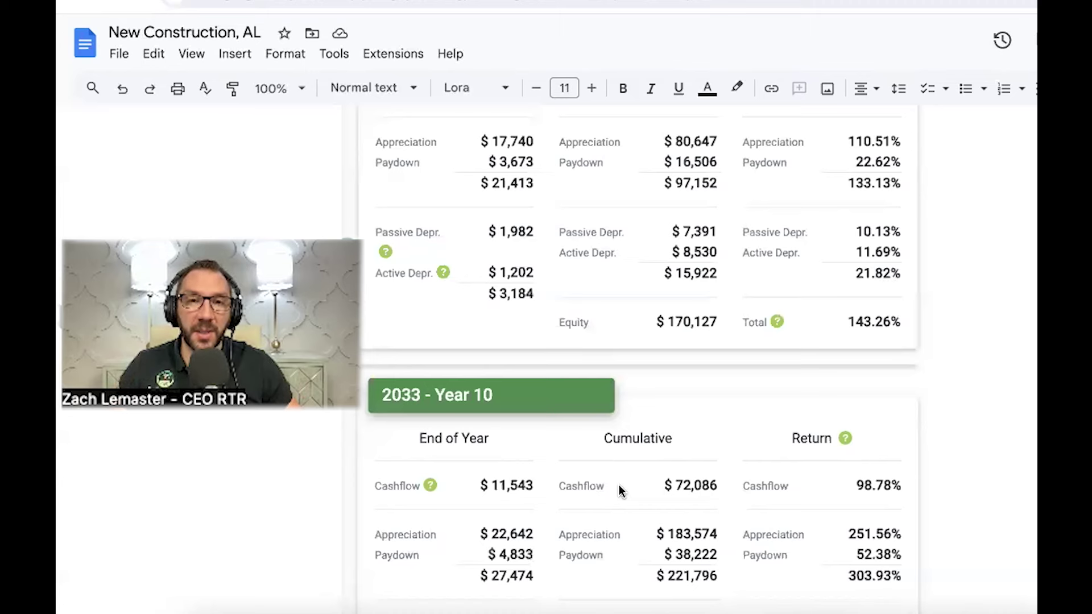
scroll(605, 348, "up", 10)
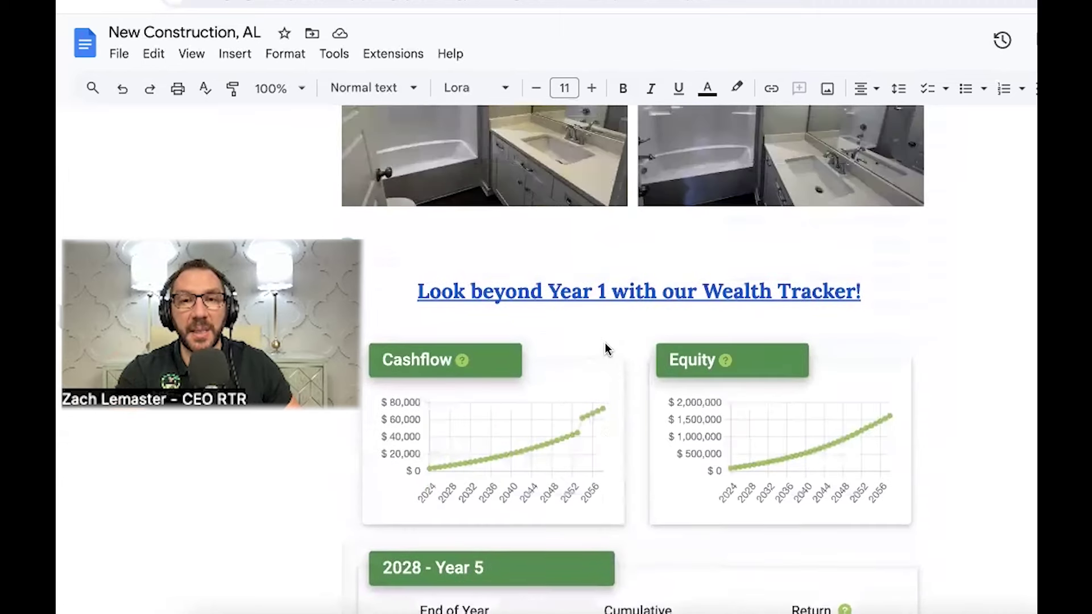
scroll(606, 348, "up", 4)
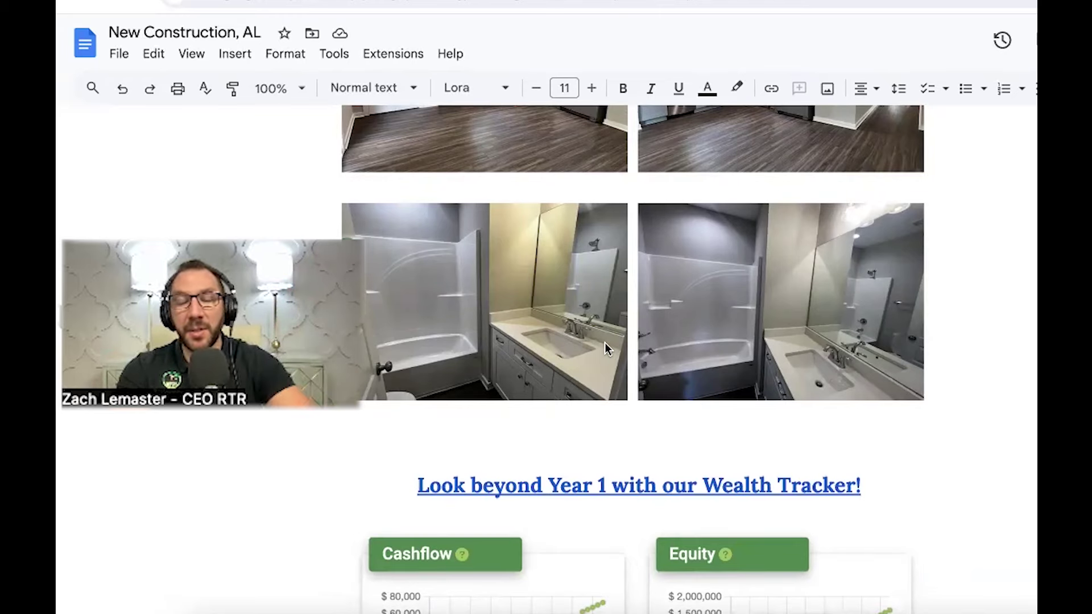
scroll(605, 342, "down", 9)
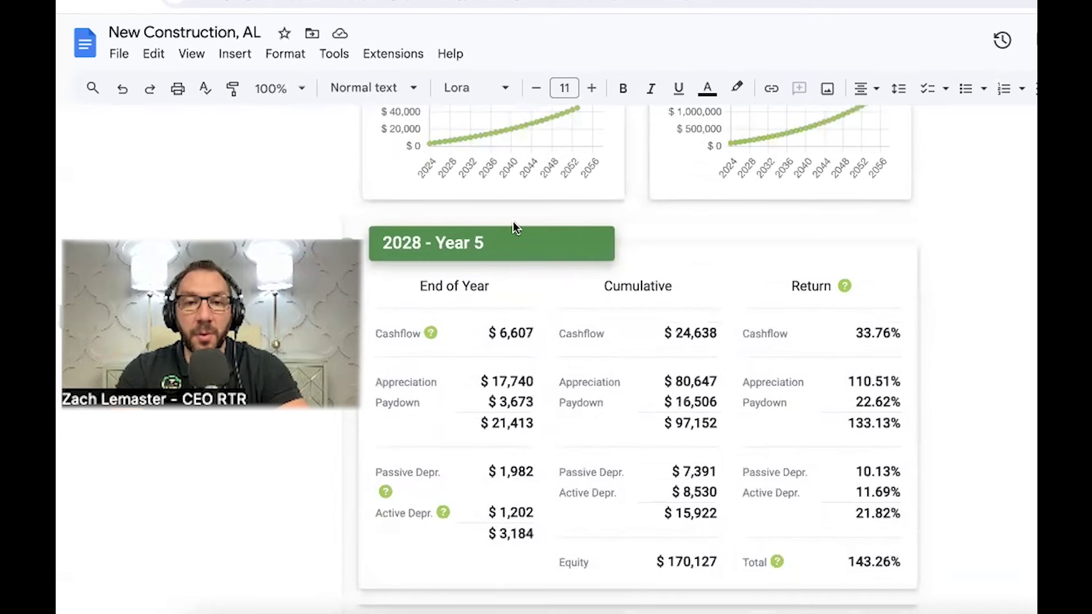
scroll(547, 287, "down", 5)
scroll(614, 456, "down", 1)
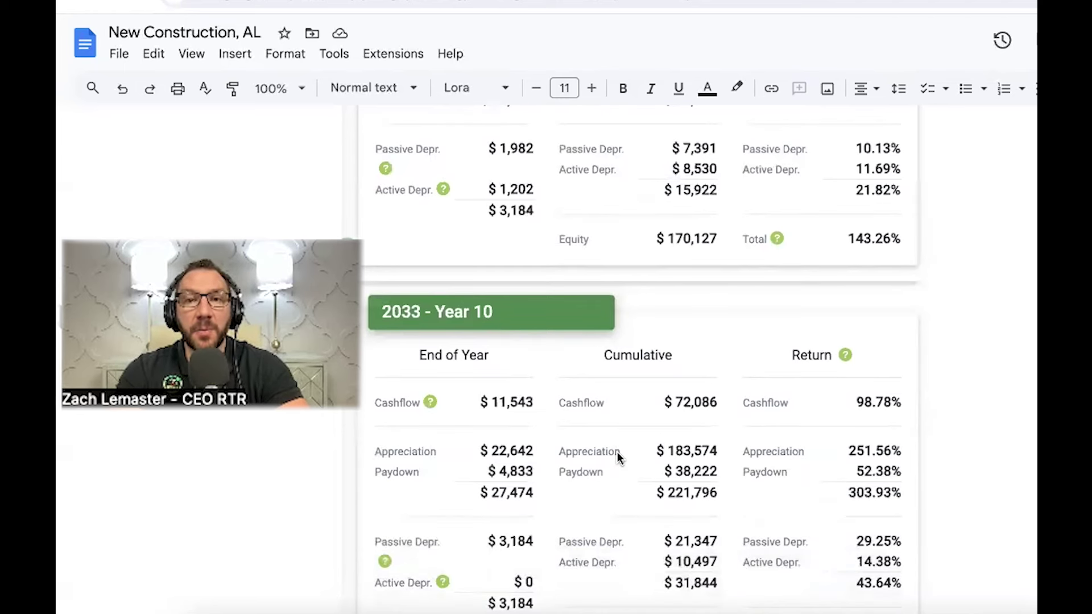
scroll(617, 452, "up", 1)
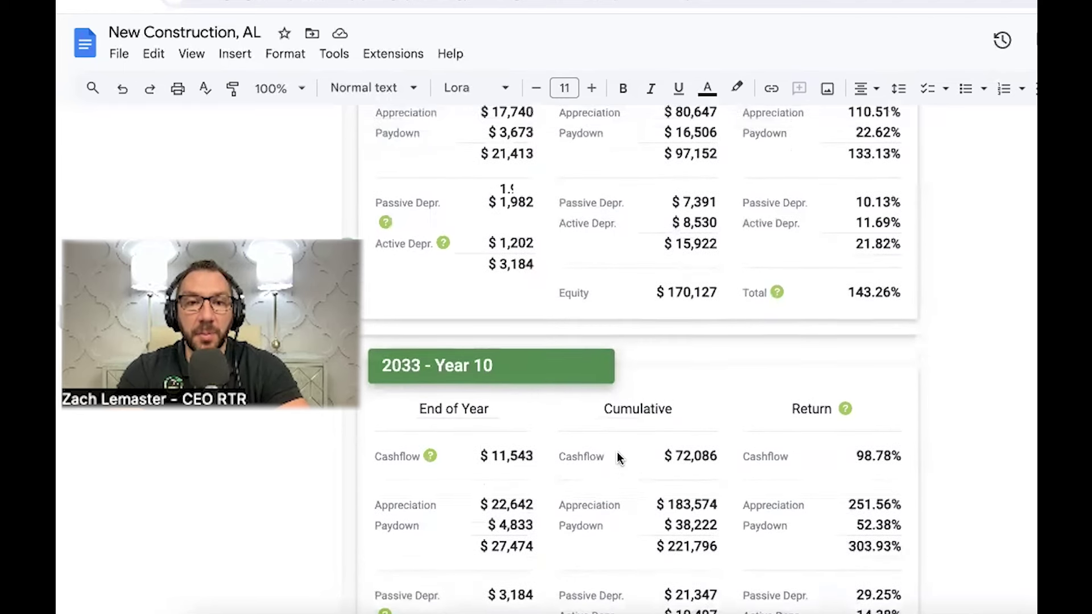
scroll(616, 452, "up", 10)
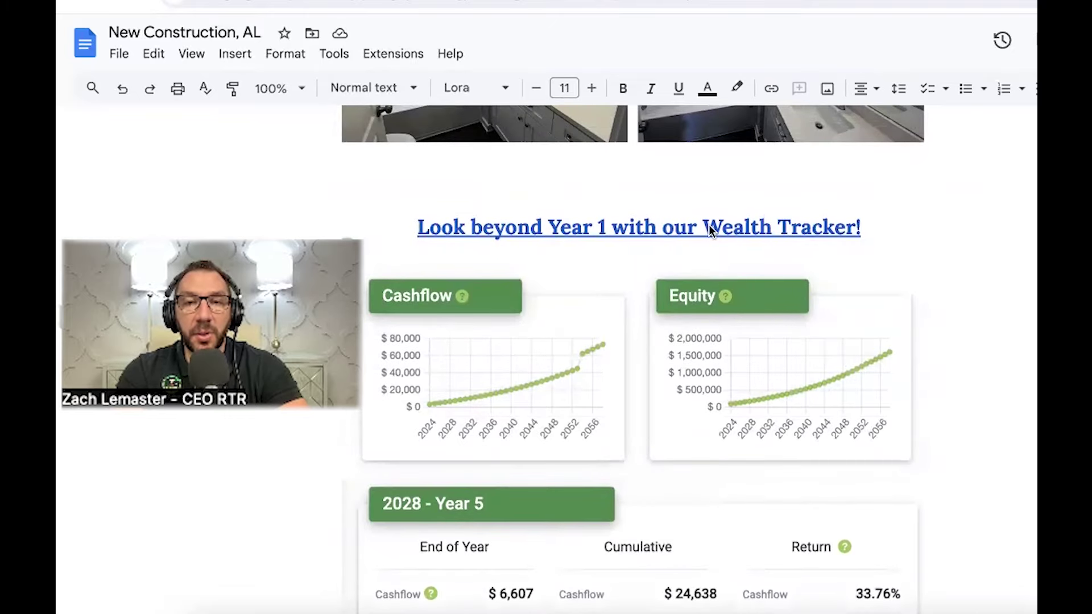
Switch to the Cost Seg Study spreadsheet and review the LTR example's price, rent, down payment and monthly net cash flow.
key("ctrl+super+f")
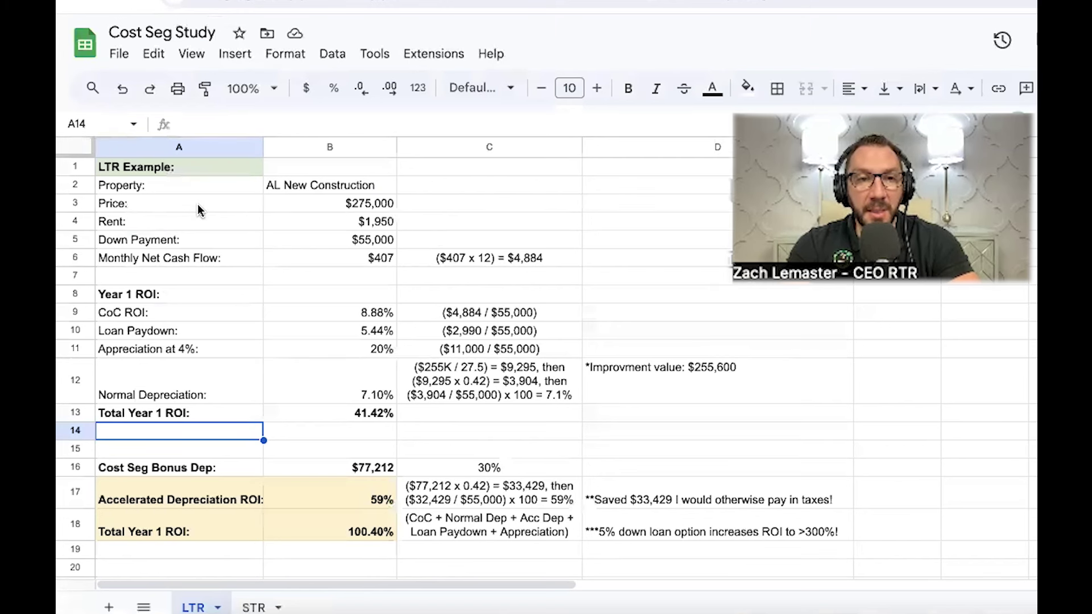
left_click(340, 206)
key("Down")
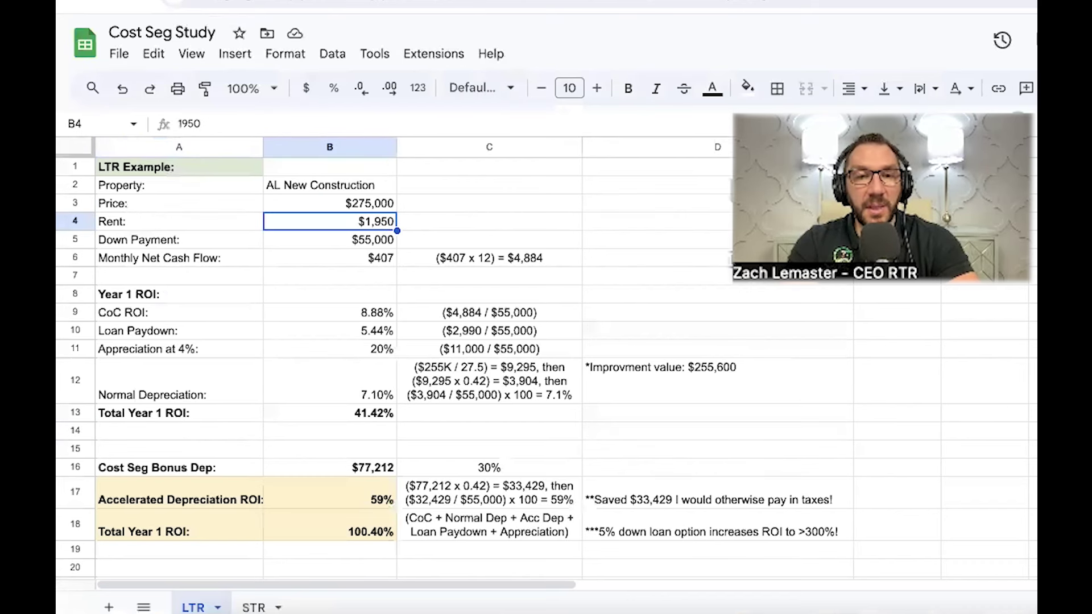
left_click(329, 240)
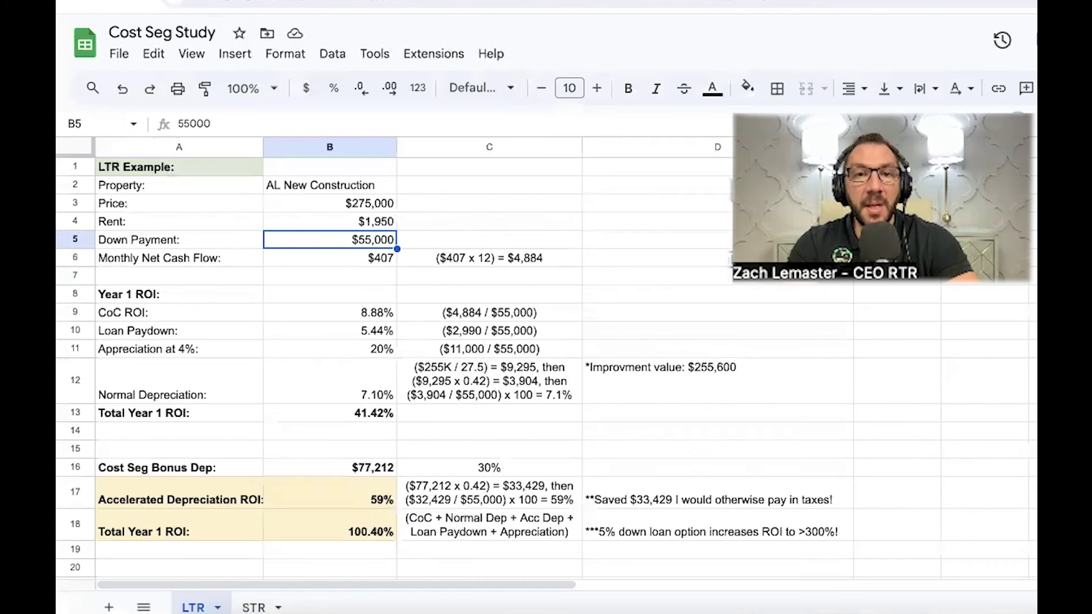
left_click(330, 258)
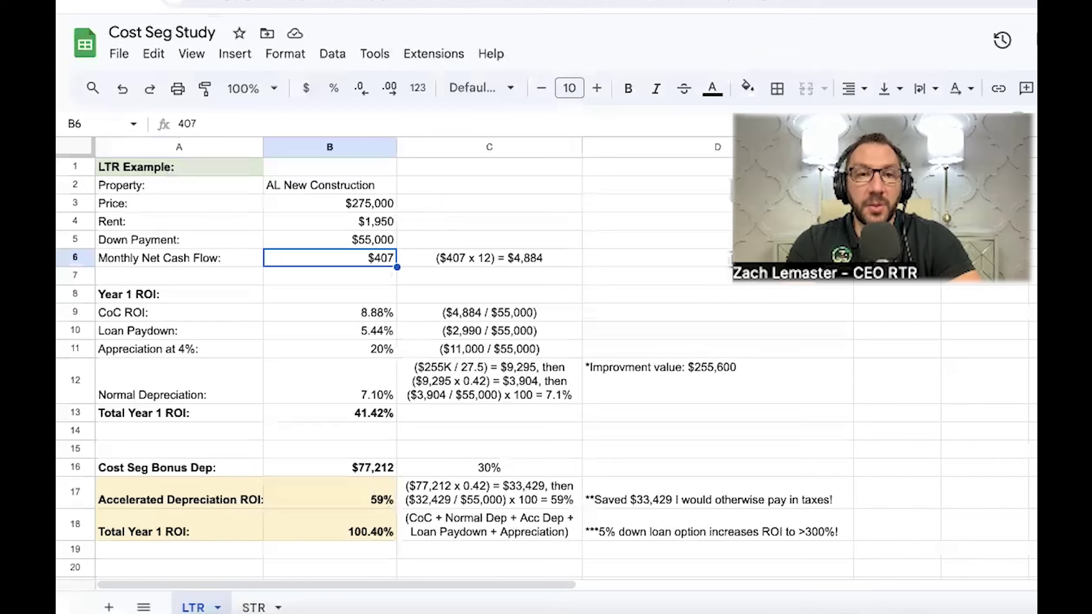
left_click(329, 275)
left_click(330, 294)
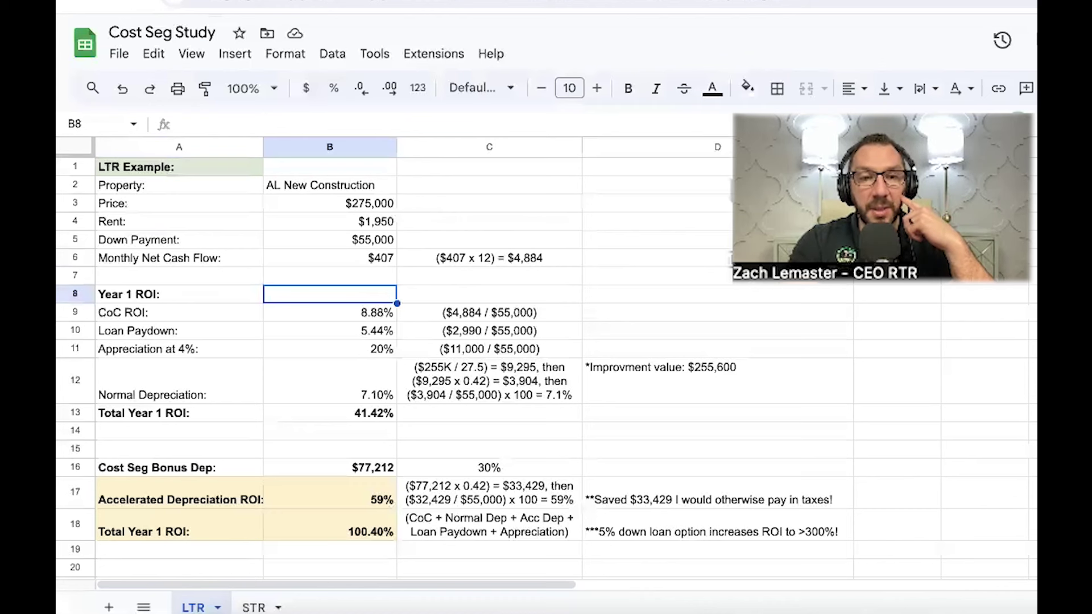
Examine the CoC ROI in the Year 1 ROI section, tracing it through the annual cash flow and down payment calculations.
left_click(329, 312)
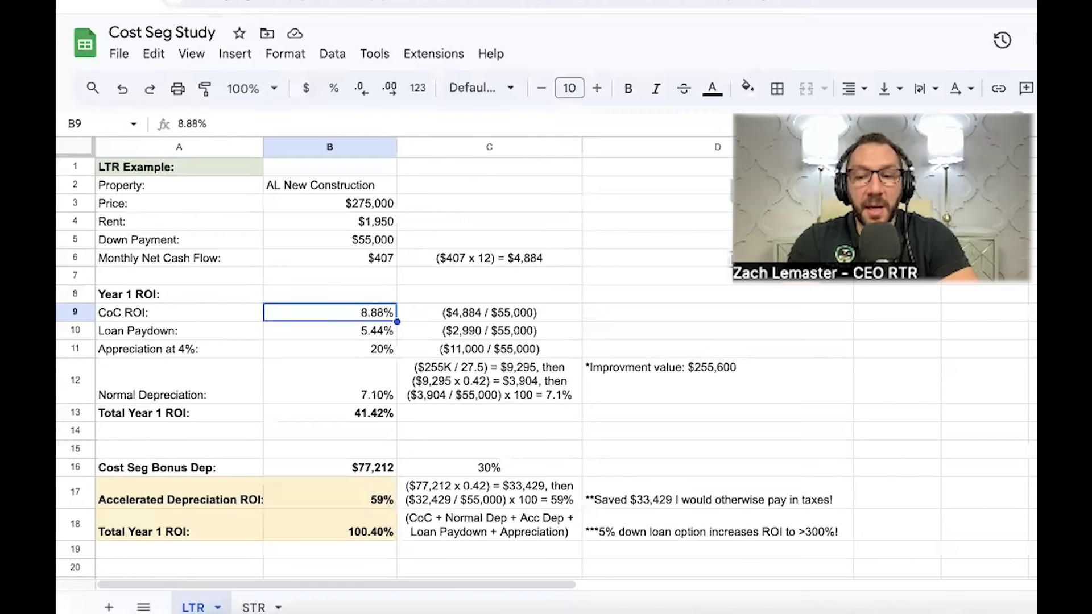
key("Up")
key("Up")
key("Up")
key("Right")
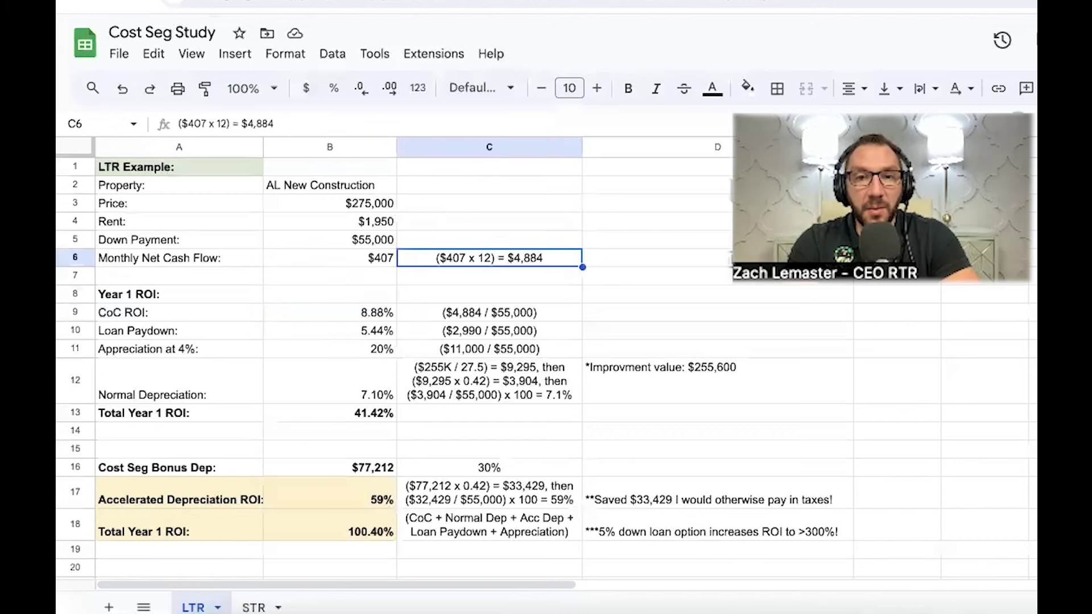
key("Down")
key("Down")
key("Down")
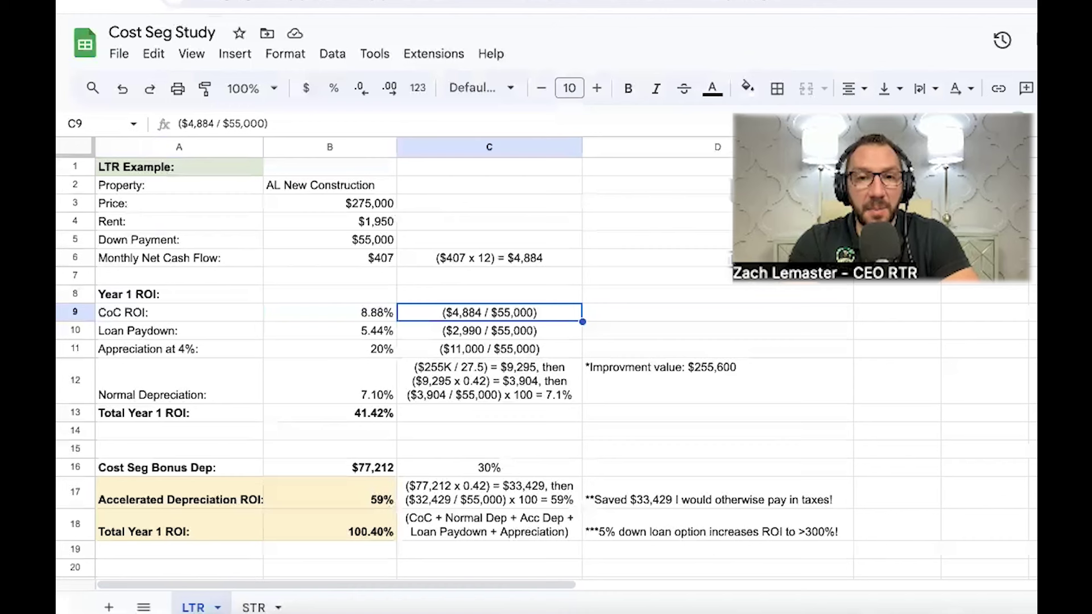
key("Left")
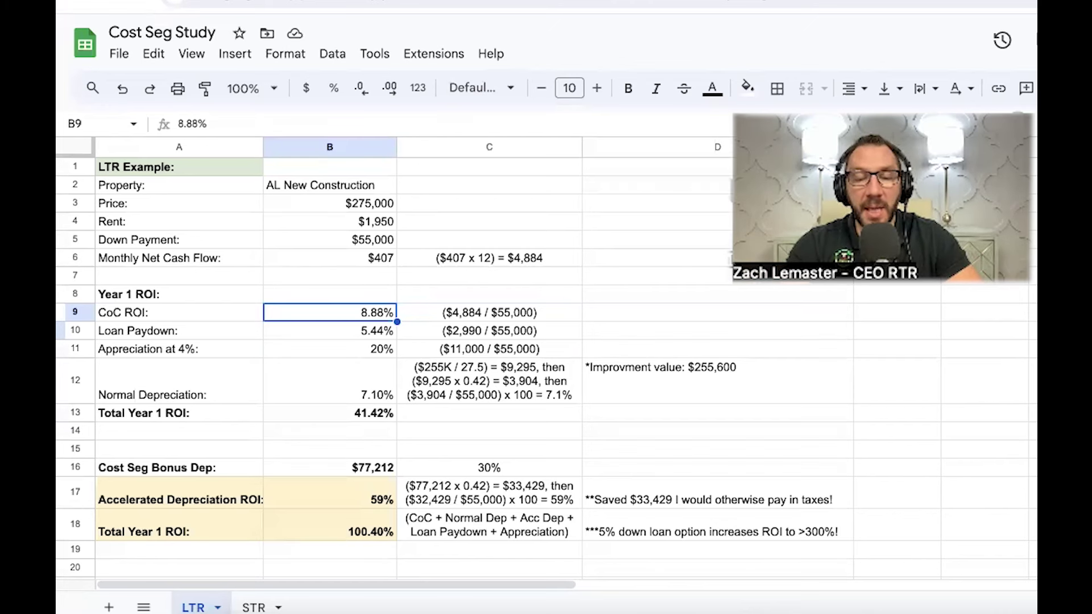
Inspect the loan paydown return and its calculation in the Year 1 ROI section.
left_click(330, 348)
left_click(330, 330)
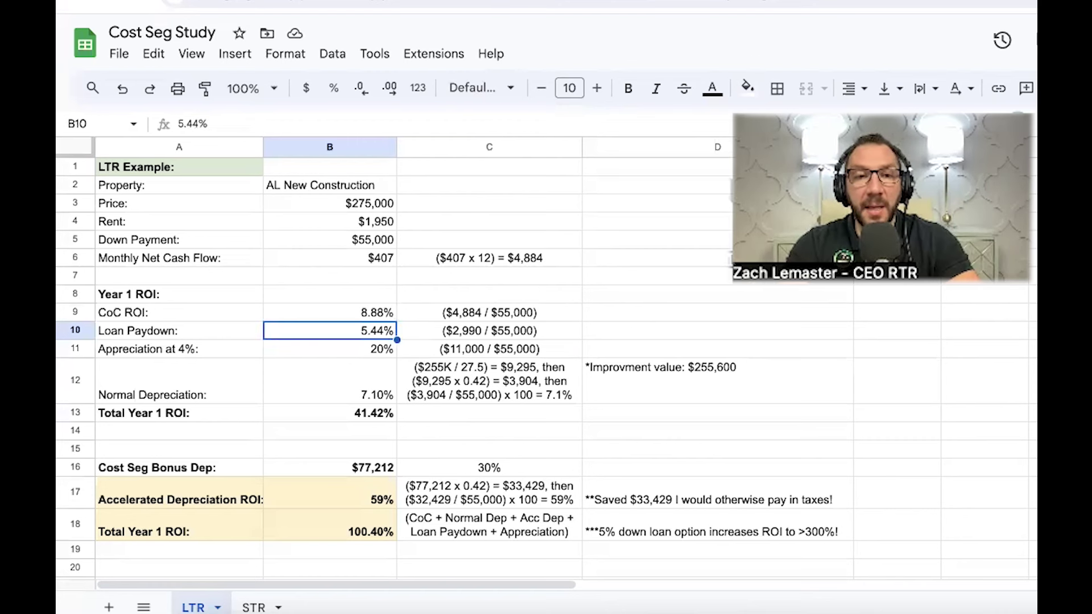
left_click(489, 331)
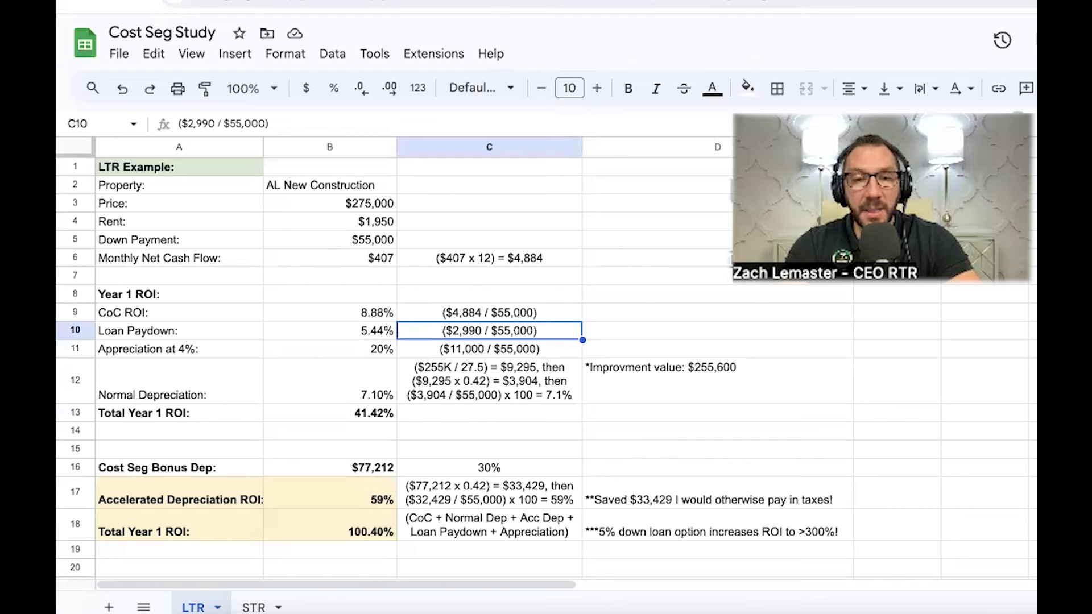
left_click(329, 331)
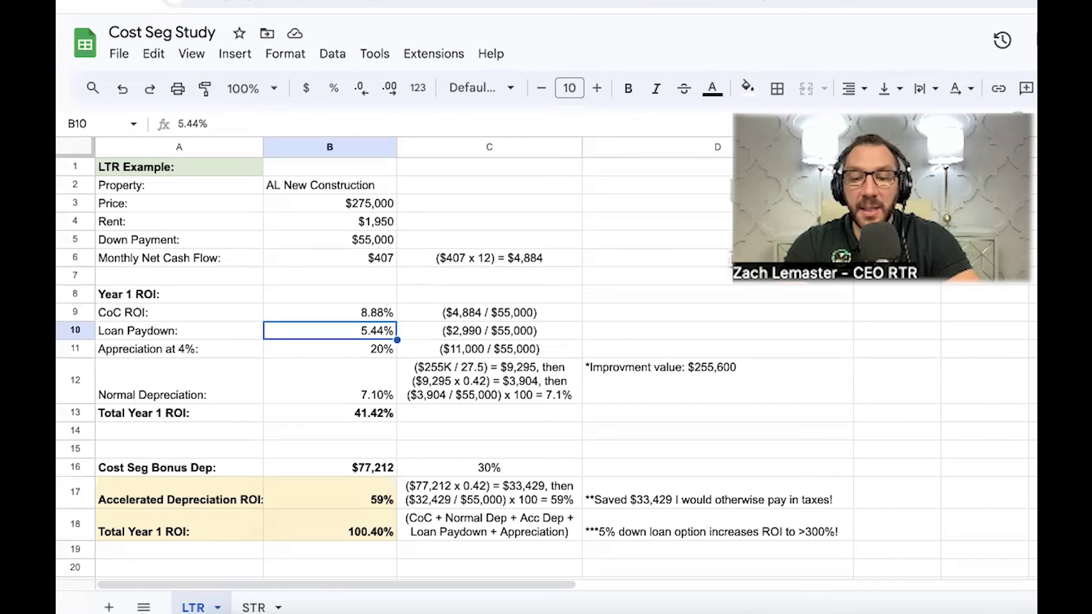
Inspect the return for appreciation at 4% and its calculation in the Year 1 ROI section.
key("Down")
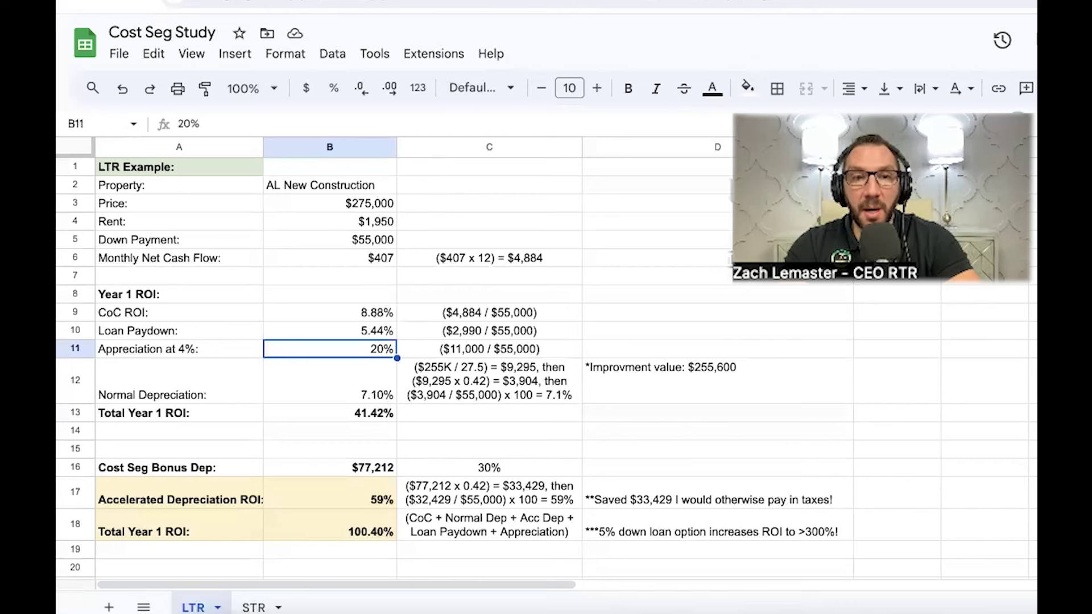
left_click(179, 349)
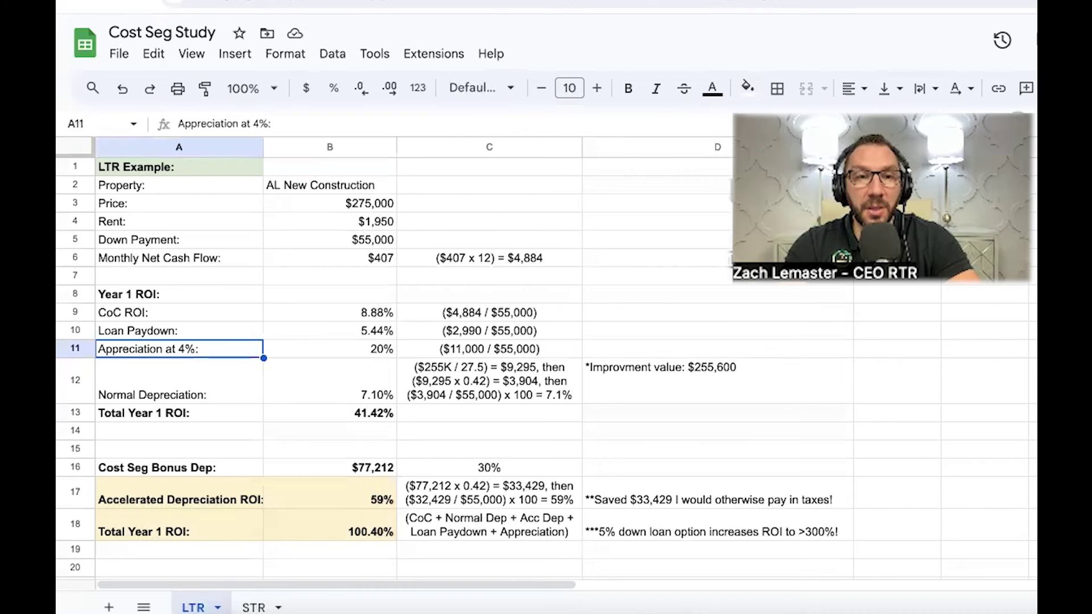
left_click(330, 348)
left_click(489, 348)
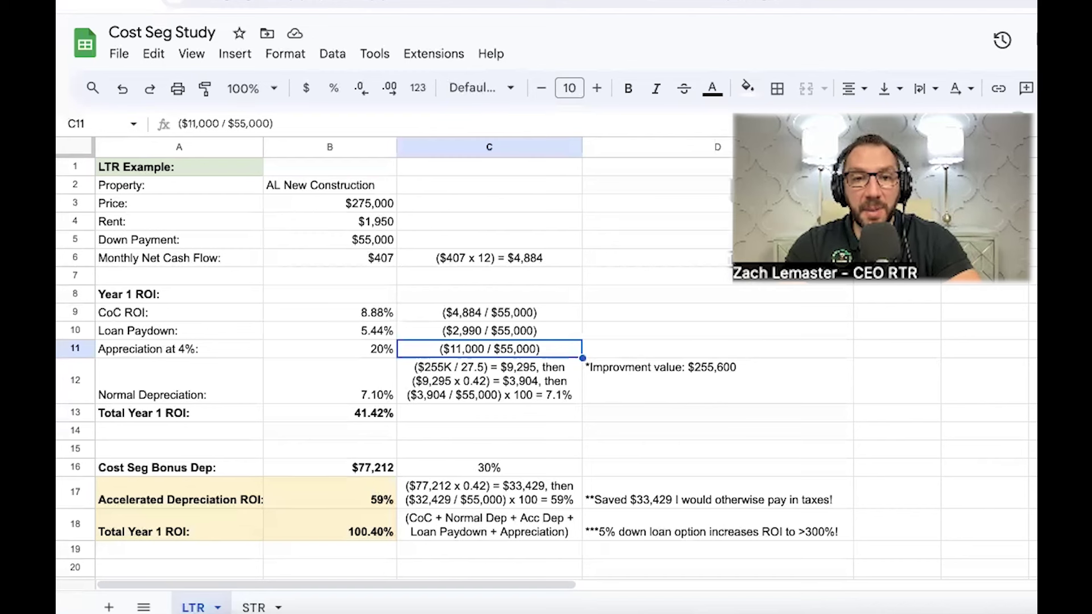
left_click(329, 349)
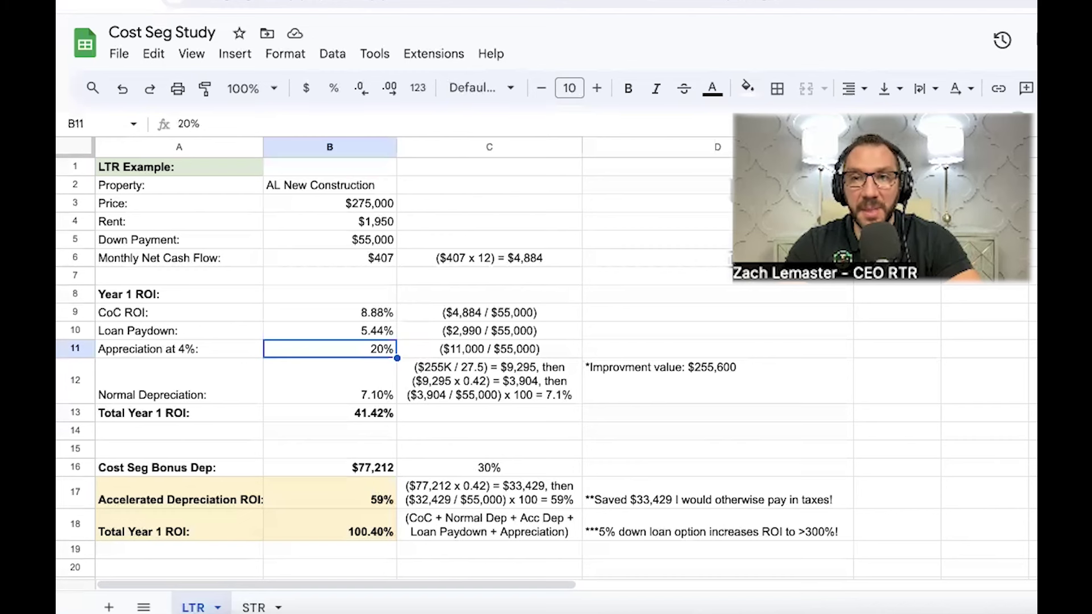
Inspect the normal depreciation return in the LTR example, tracing its calculation and the improvement value note and comparing it with the CoC ROI.
left_click(330, 380)
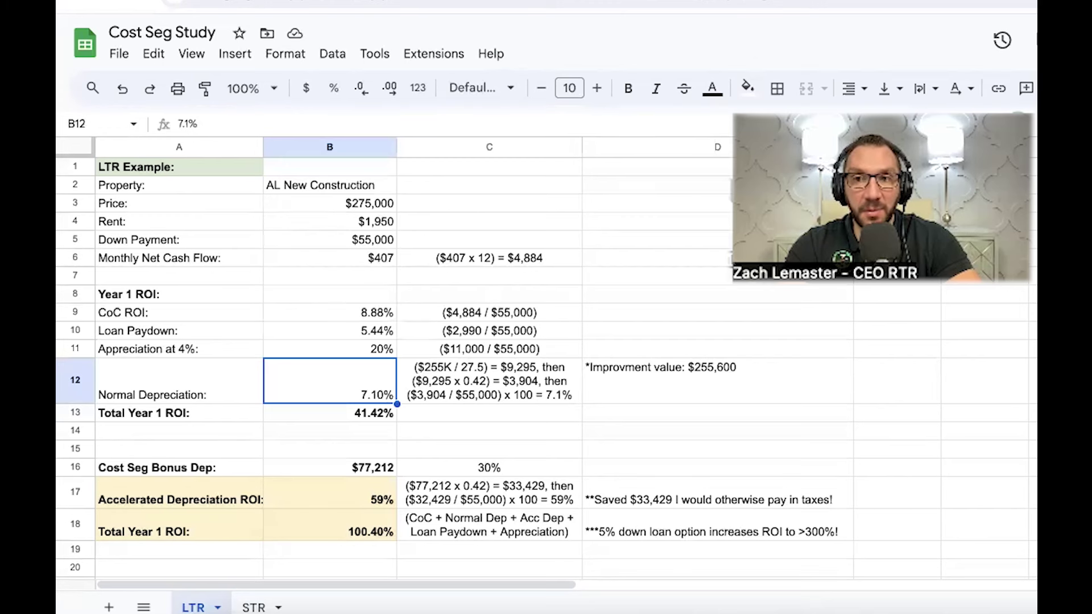
left_click(179, 380)
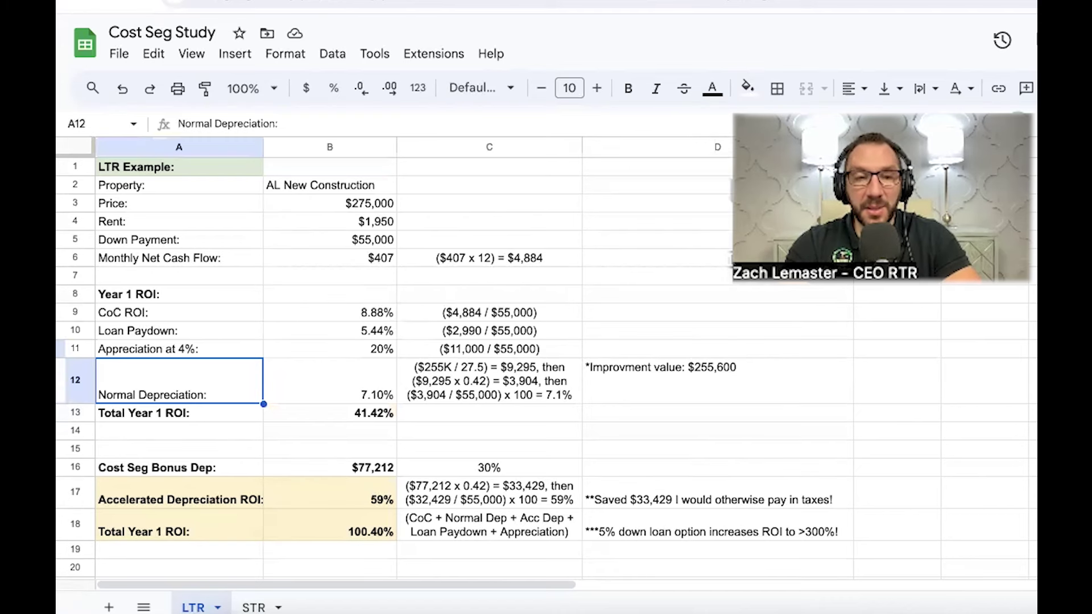
left_click(179, 331)
left_click(178, 312)
left_click(330, 312)
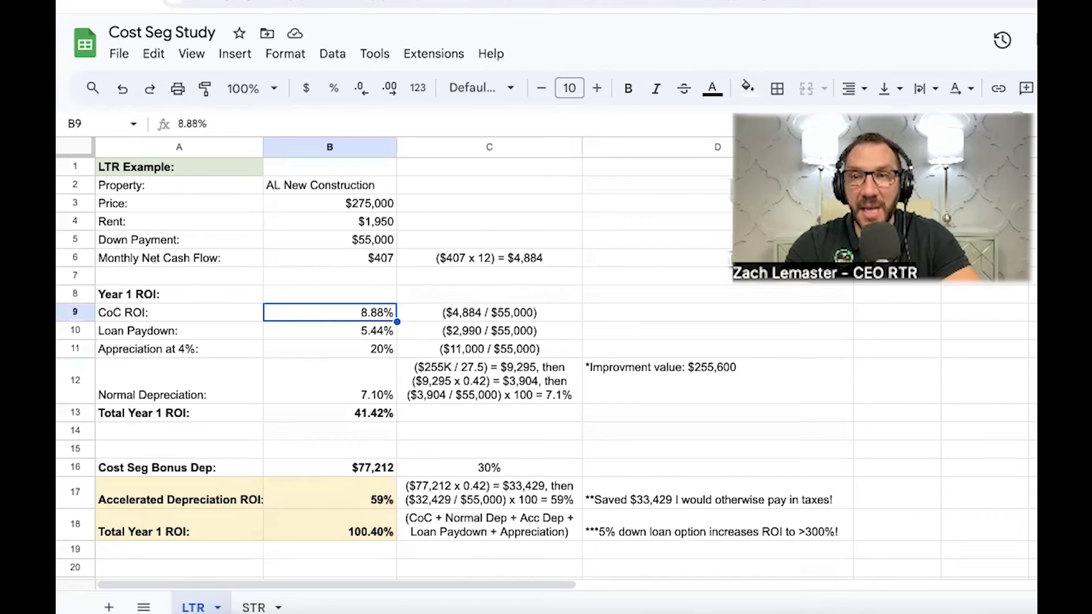
left_click(330, 379)
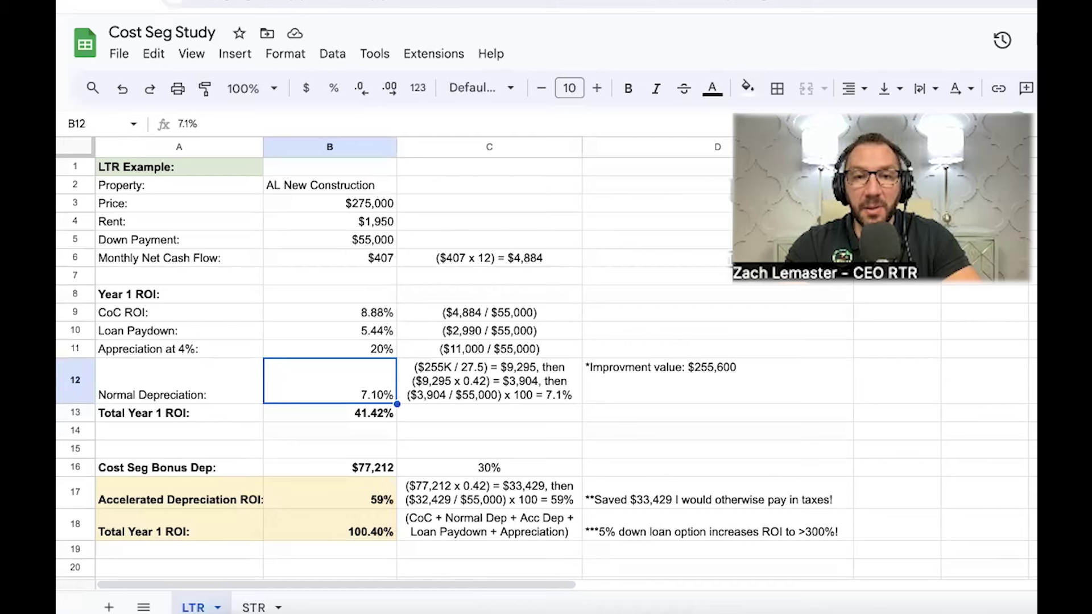
left_click(660, 380)
left_click(489, 380)
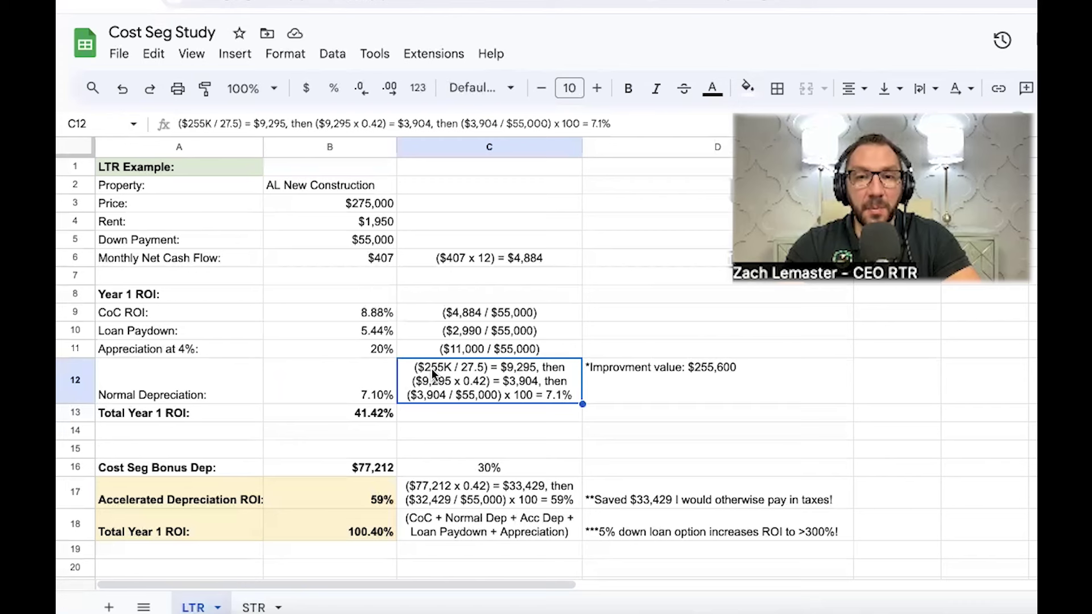
left_click(605, 377)
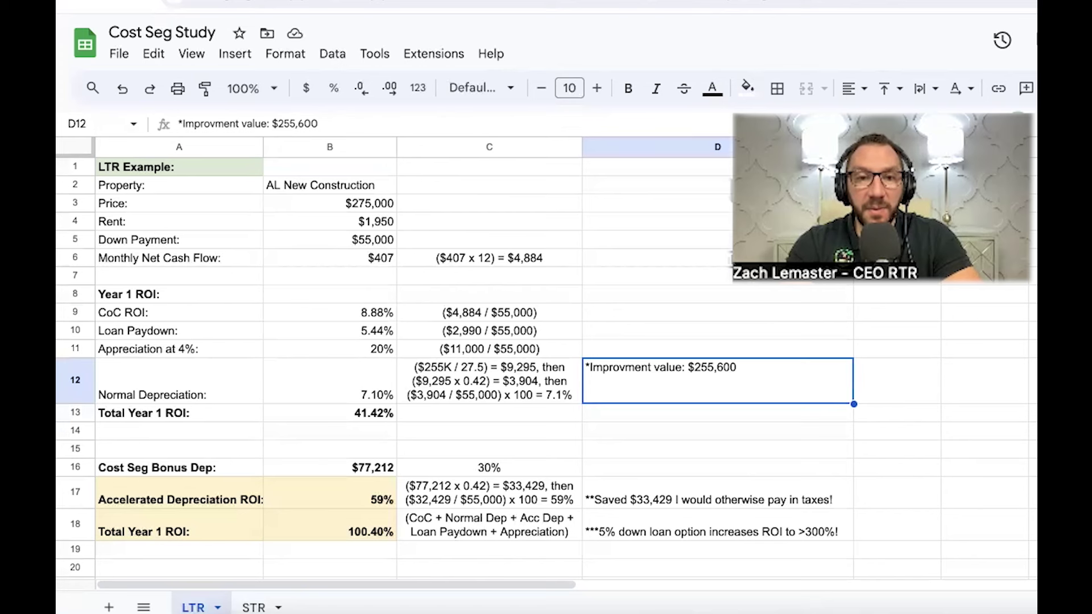
left_click(489, 380)
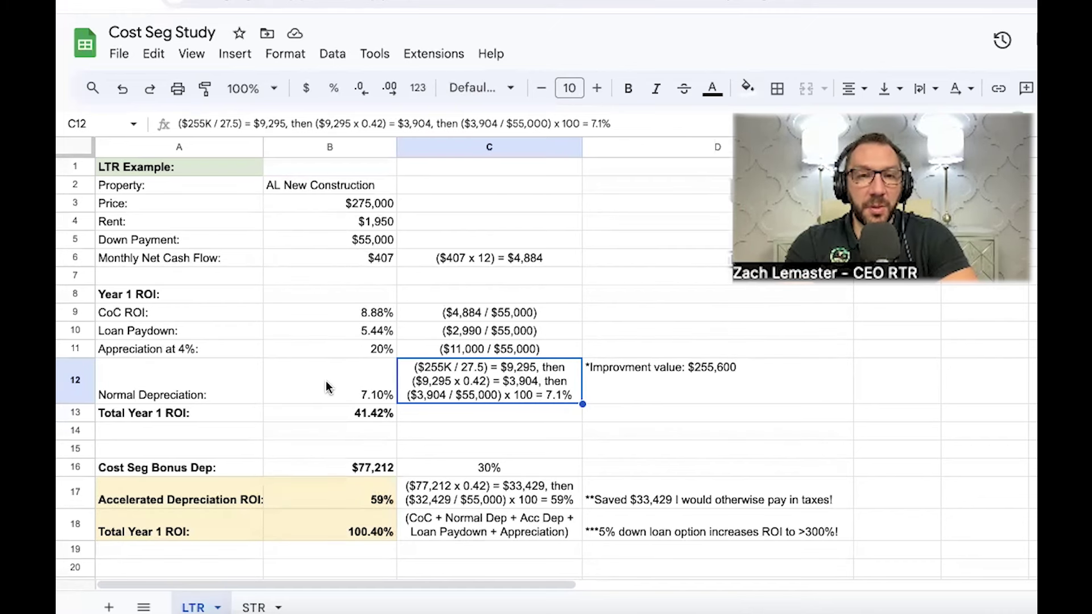
Review the LTR example's Year 1 ROI block and compare its total with the Total Year 1 ROI that includes accelerated depreciation.
left_click_drag(193, 292, 334, 415)
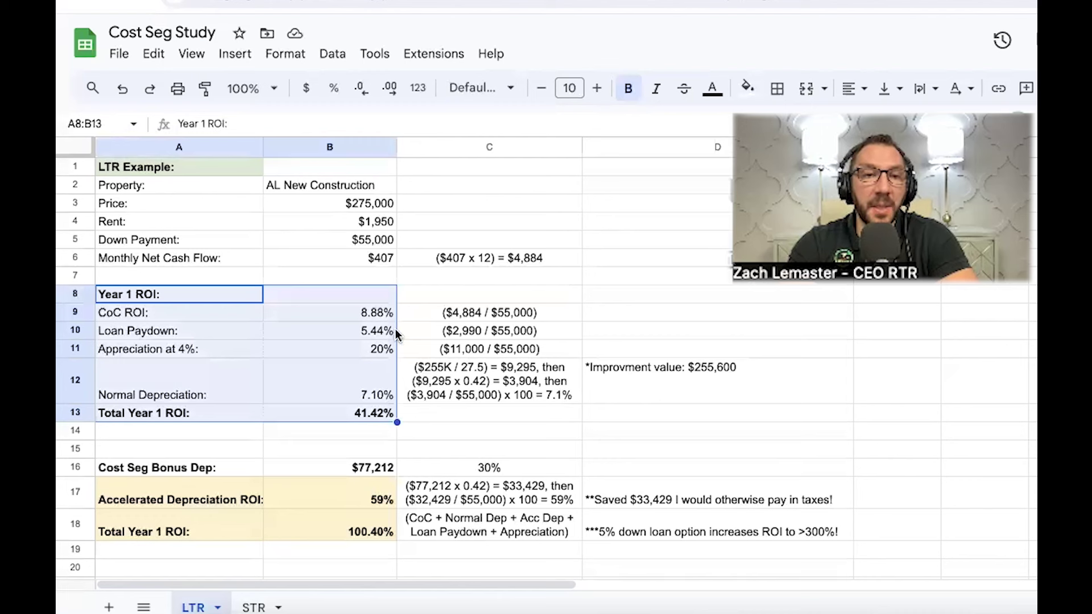
left_click(370, 314)
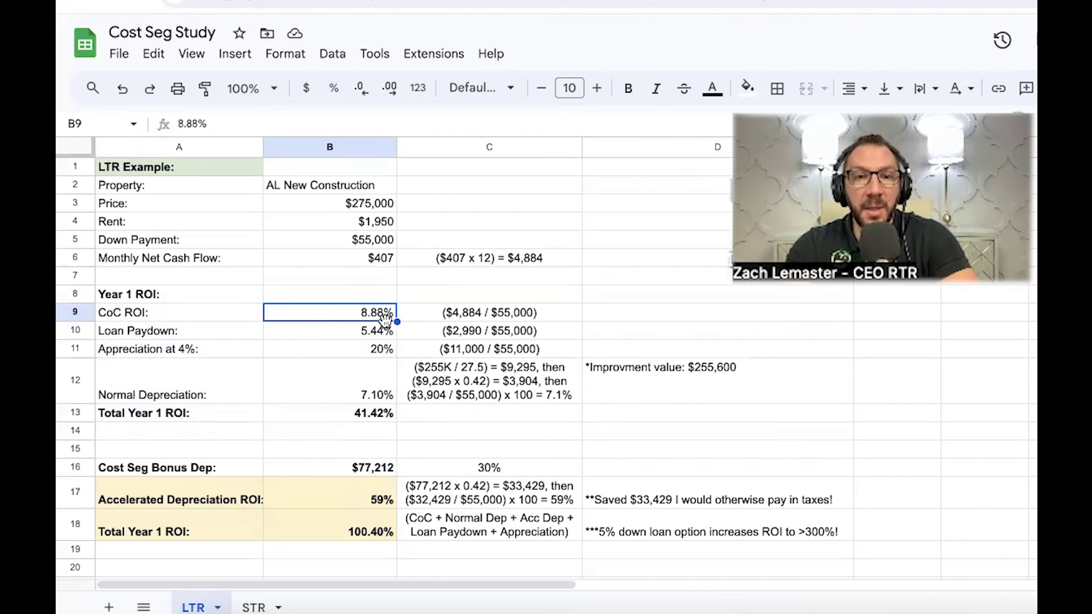
left_click(379, 414)
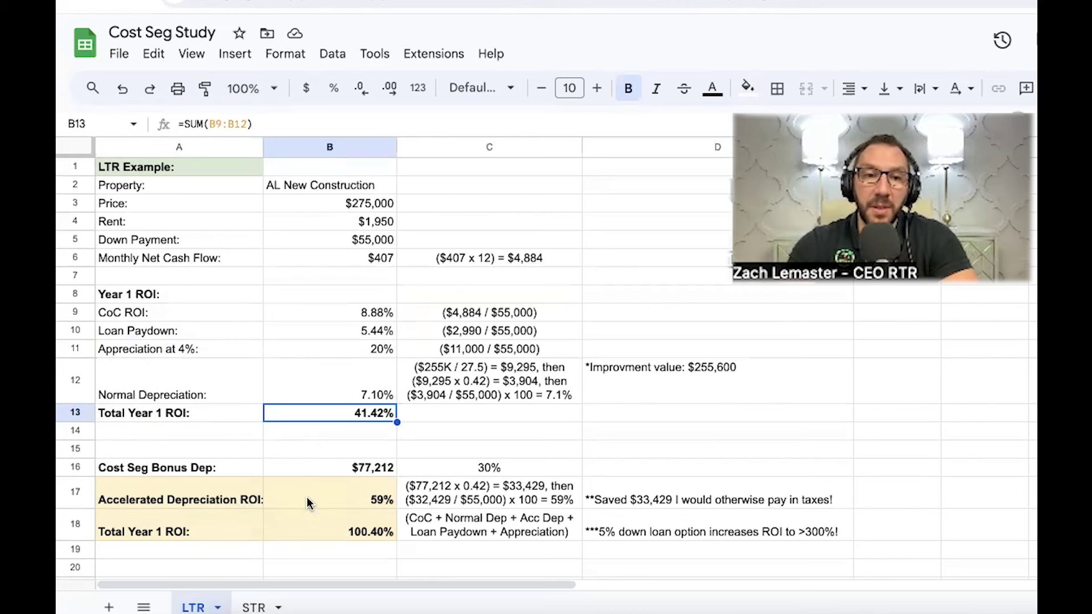
left_click(315, 531)
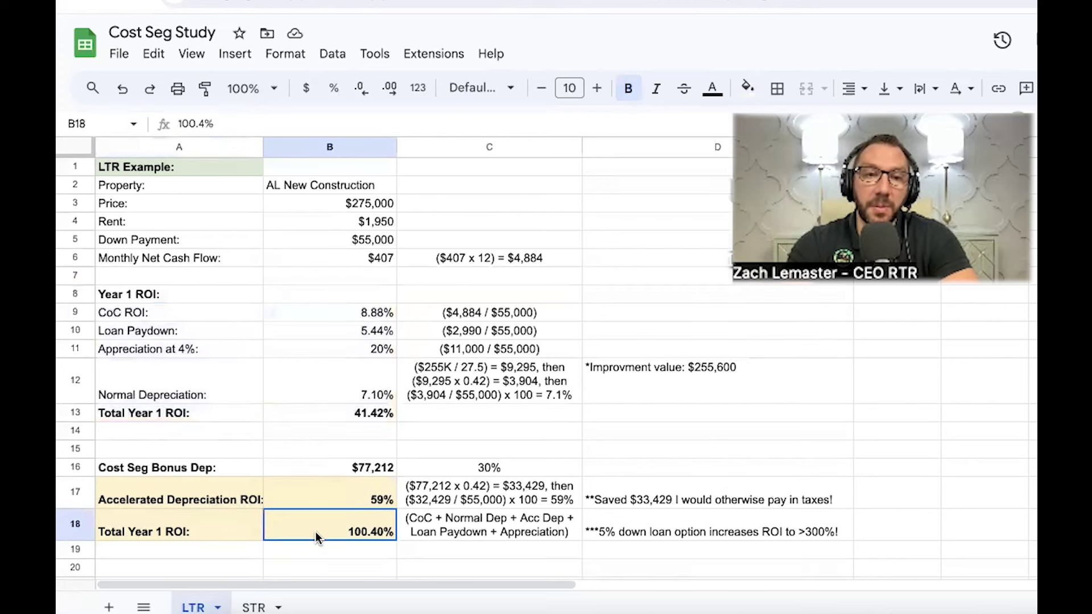
left_click(374, 434)
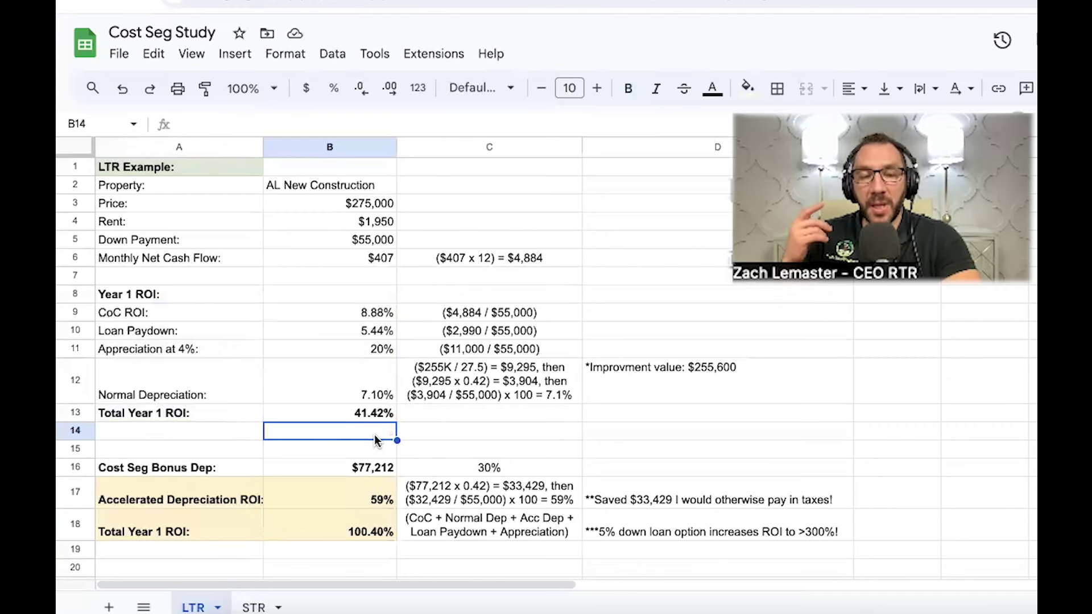
Check the Total Year 1 ROI on the STR sheet and return to the LTR sheet.
left_click(250, 607)
left_click(351, 535)
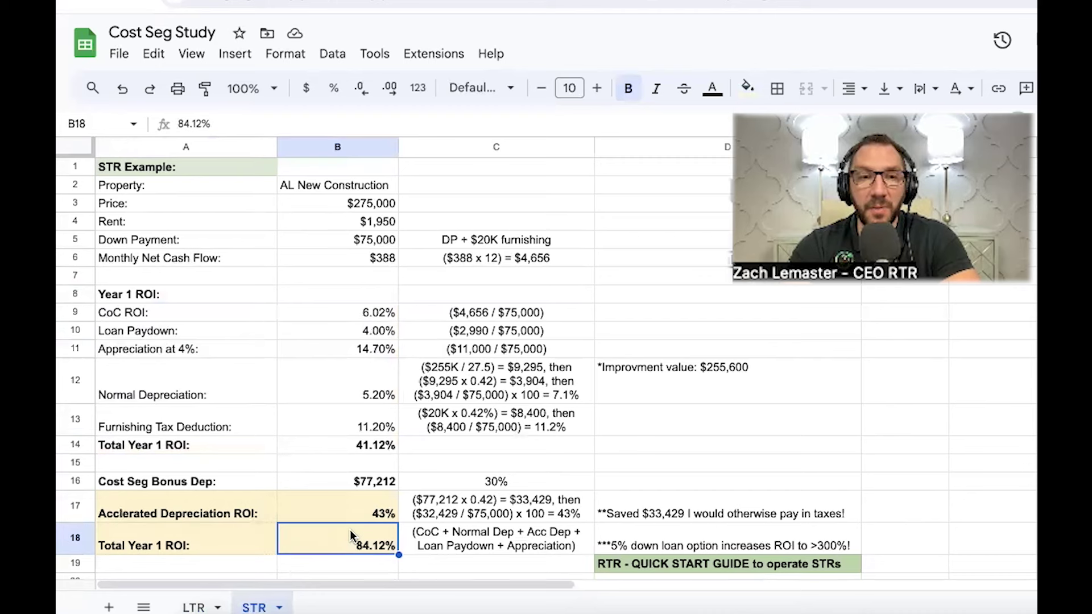
left_click(194, 606)
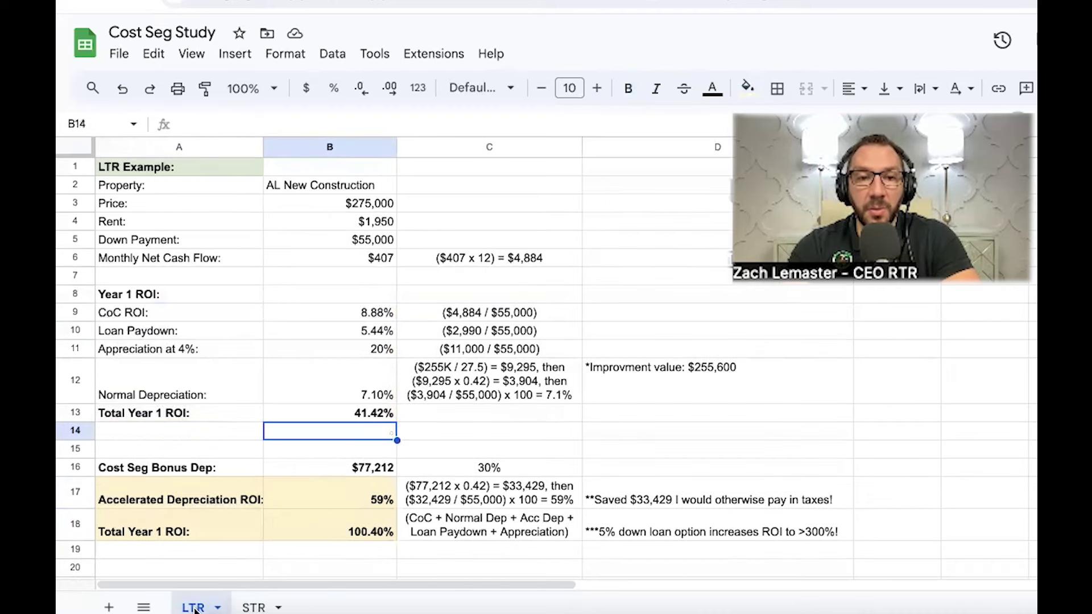
Inspect the LTR example's Cost Seg Bonus Dep amount and the percentage it is based on.
left_click(332, 453)
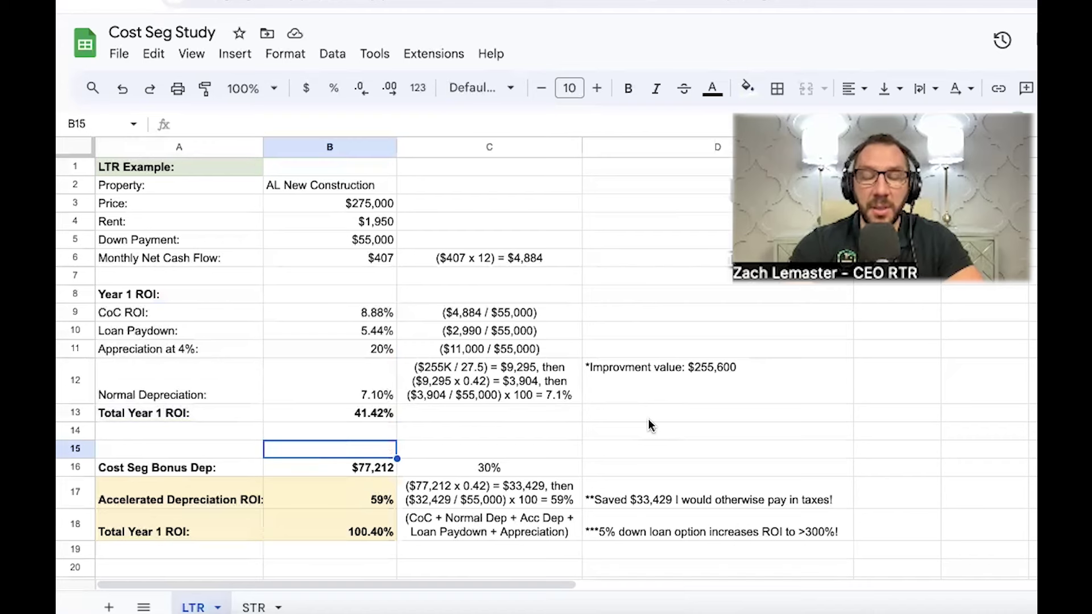
left_click(271, 466)
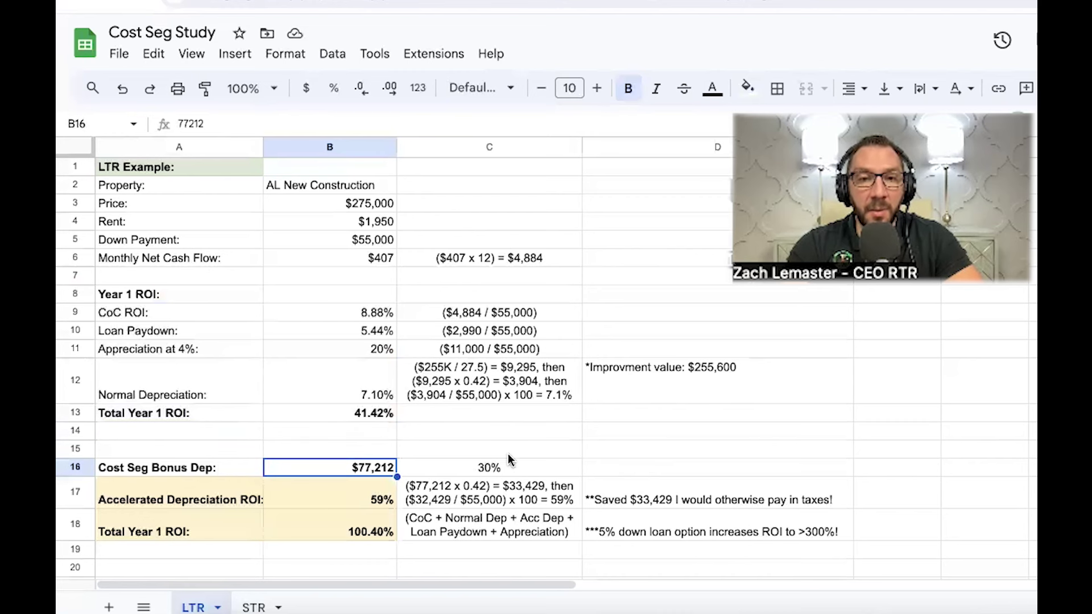
left_click(460, 471)
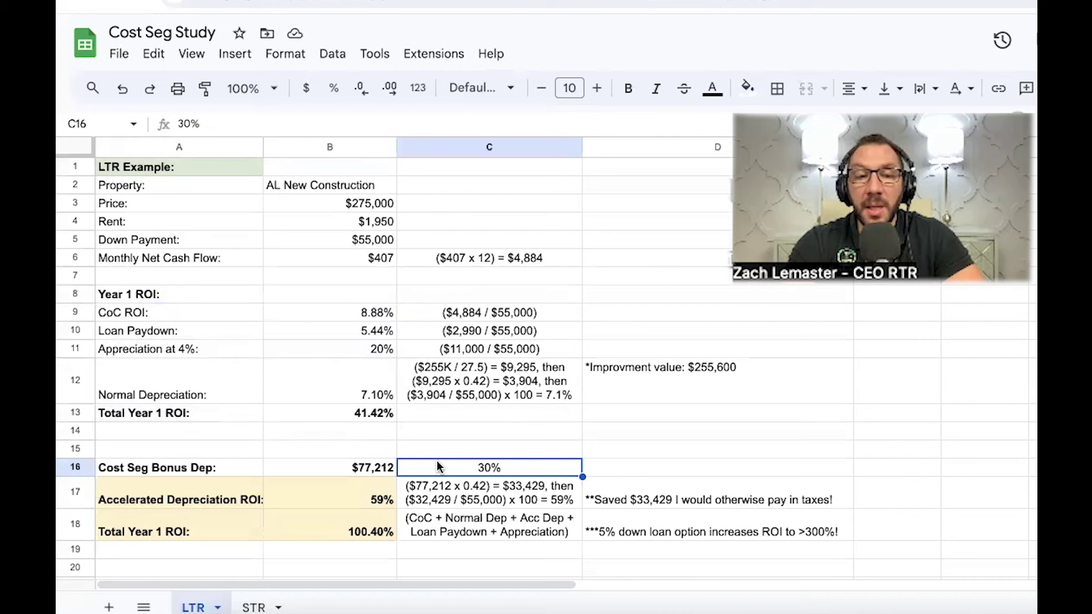
left_click(296, 468)
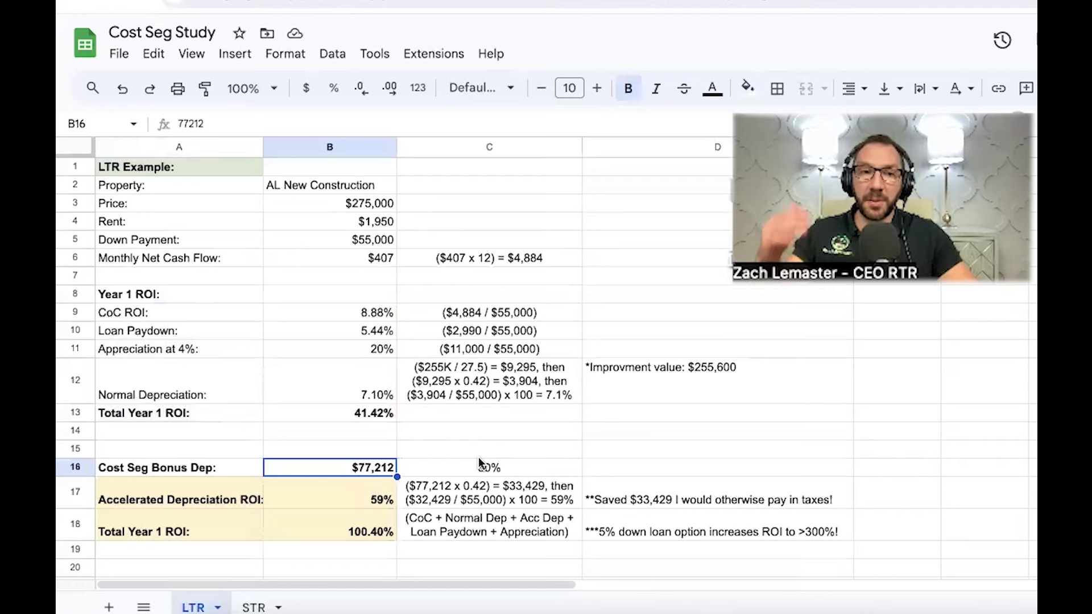
Examine the Accelerated Depreciation ROI calculation in the LTR example together with the adjacent tax savings note.
left_click(423, 491)
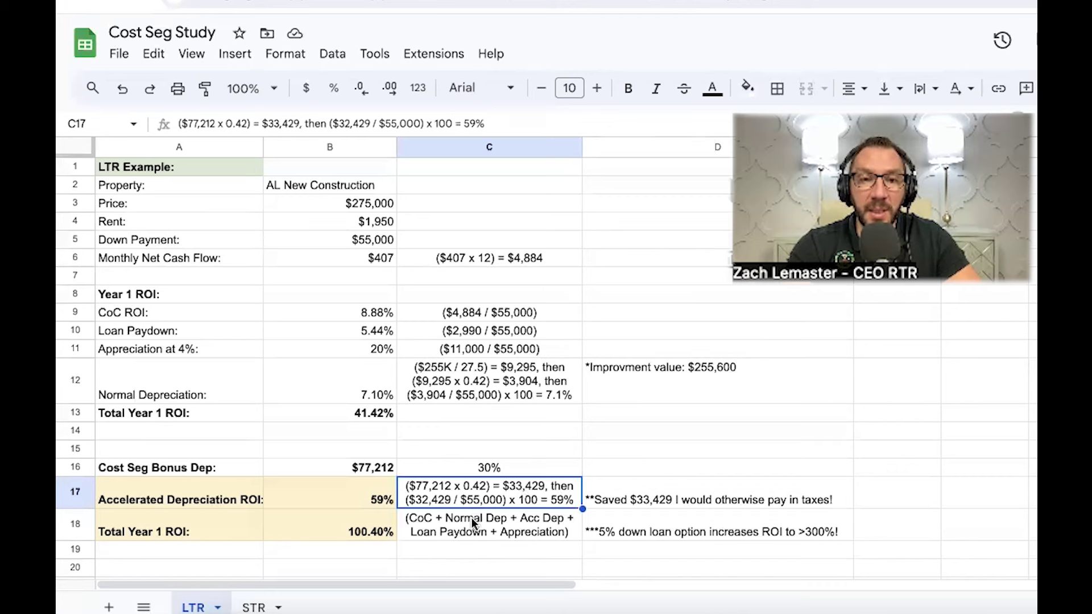
left_click(620, 495)
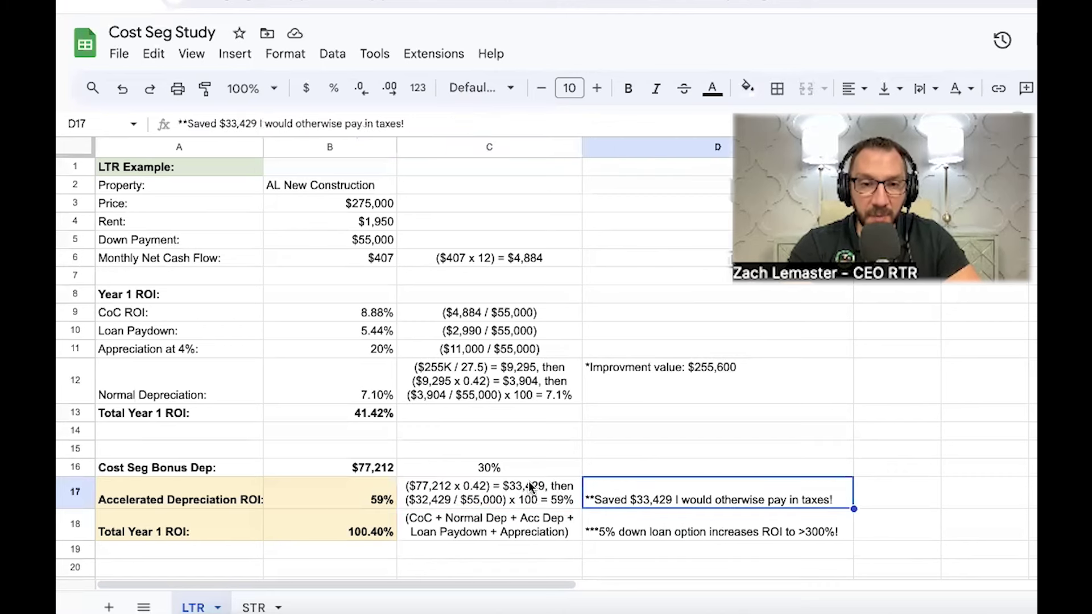
left_click(510, 484)
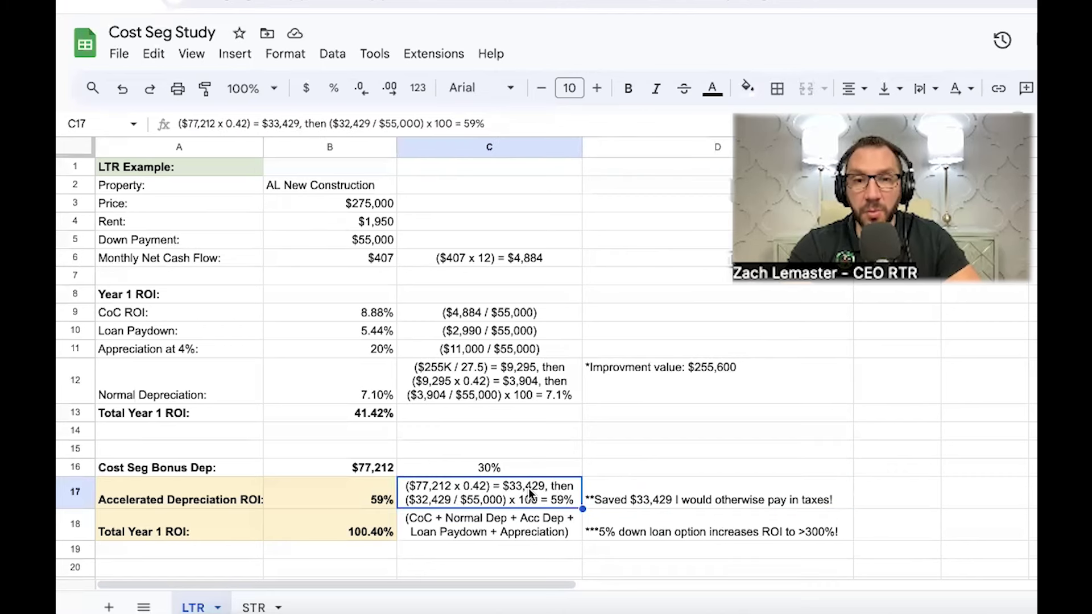
left_click(619, 496)
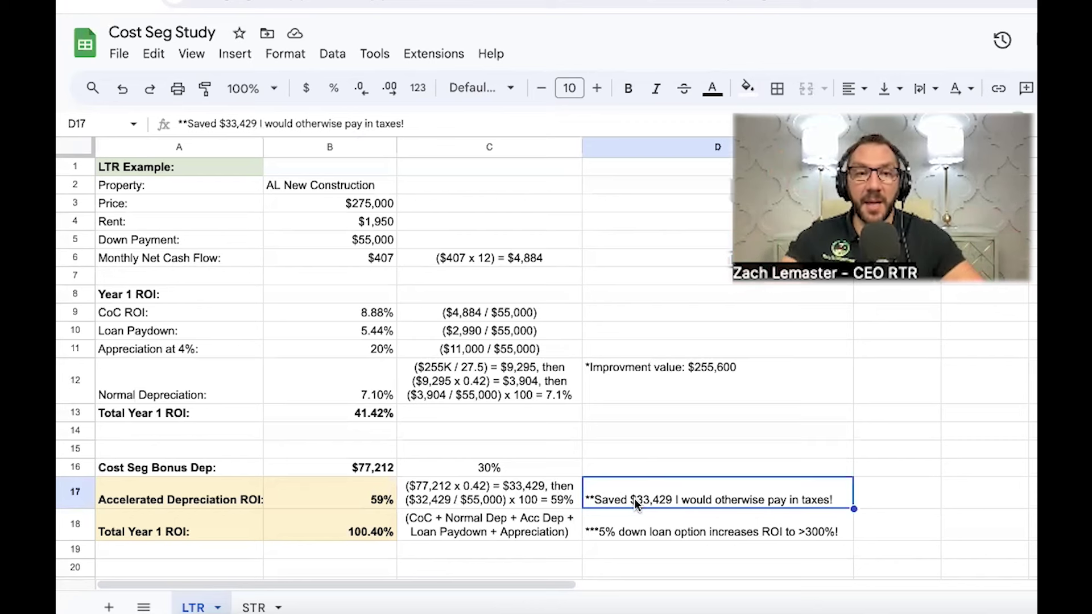
Examine how the LTR example's Total Year 1 ROI with accelerated depreciation is composed, including the 5% down loan note.
left_click(379, 524)
left_click(420, 527)
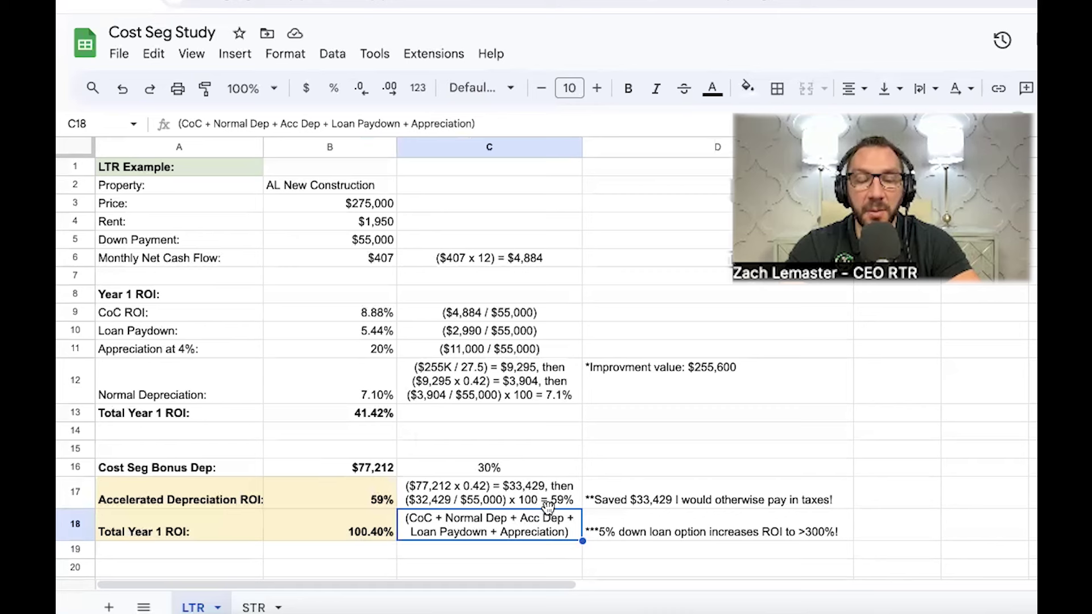
left_click(615, 519)
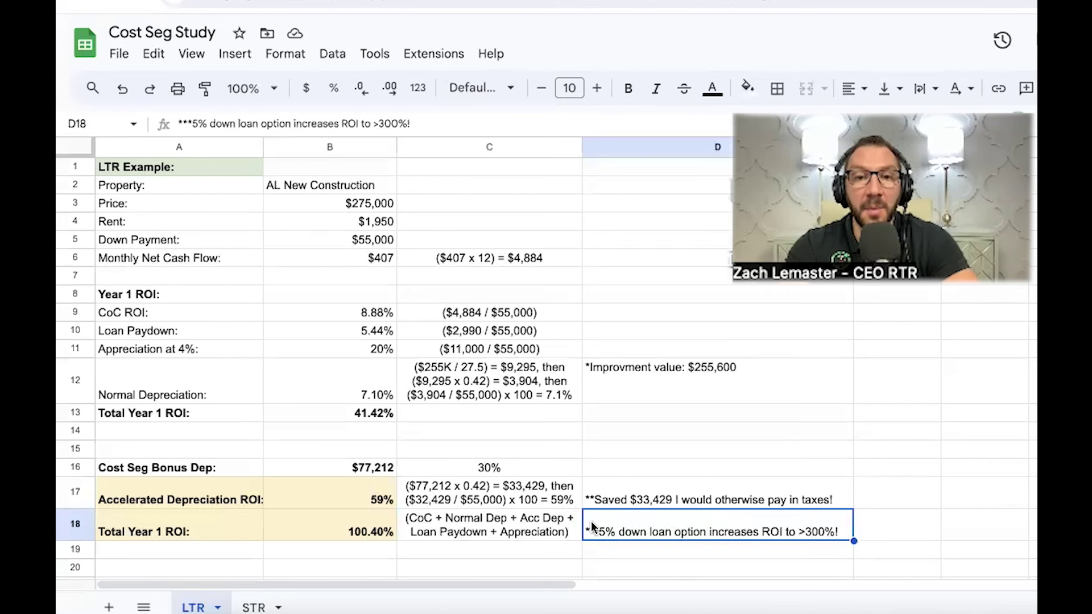
Switch to the STR sheet and review the example's price and rent.
left_click(253, 608)
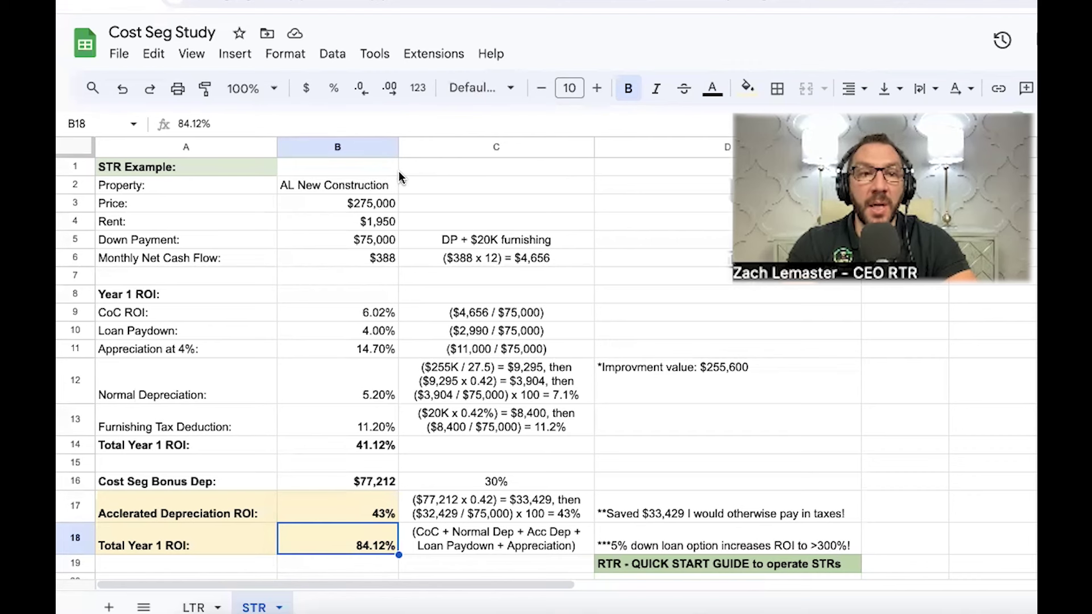
left_click(351, 203)
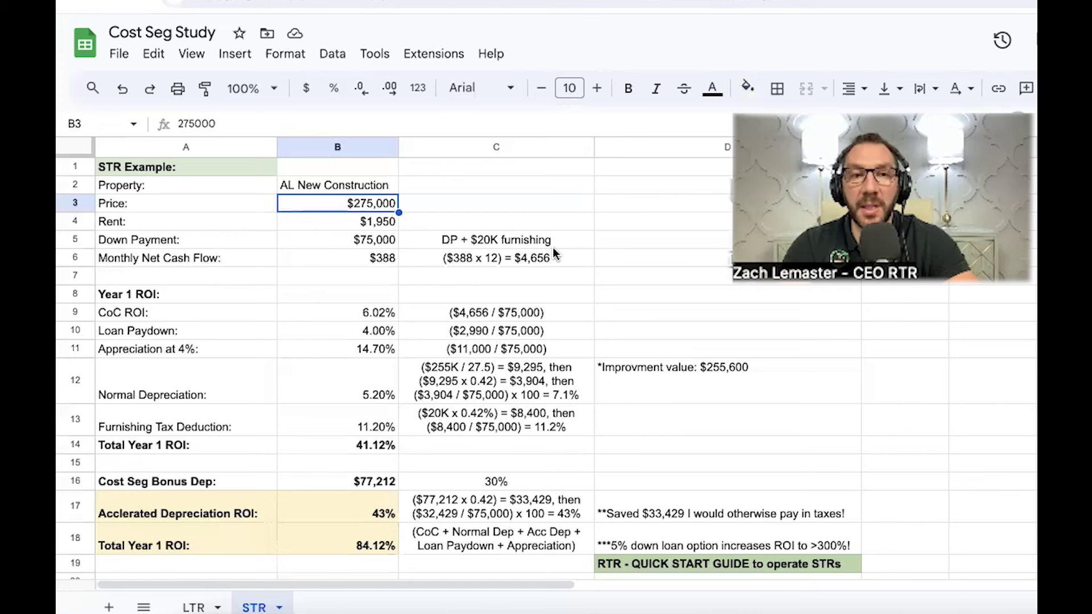
key("Down")
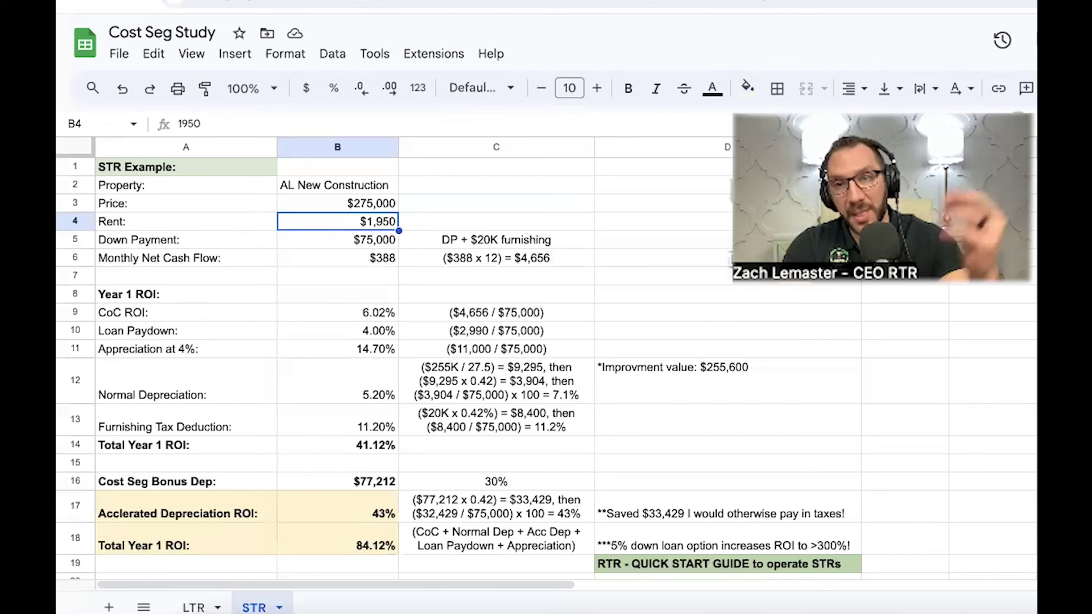
key("Up")
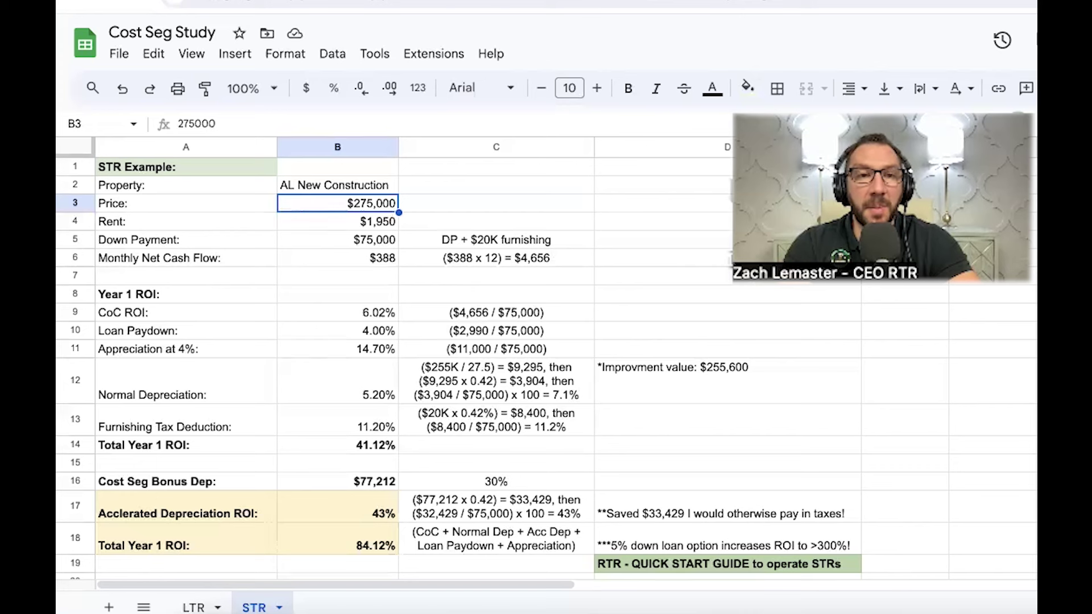
Replace the rent value in the STR example with "unknown".
left_click(338, 221)
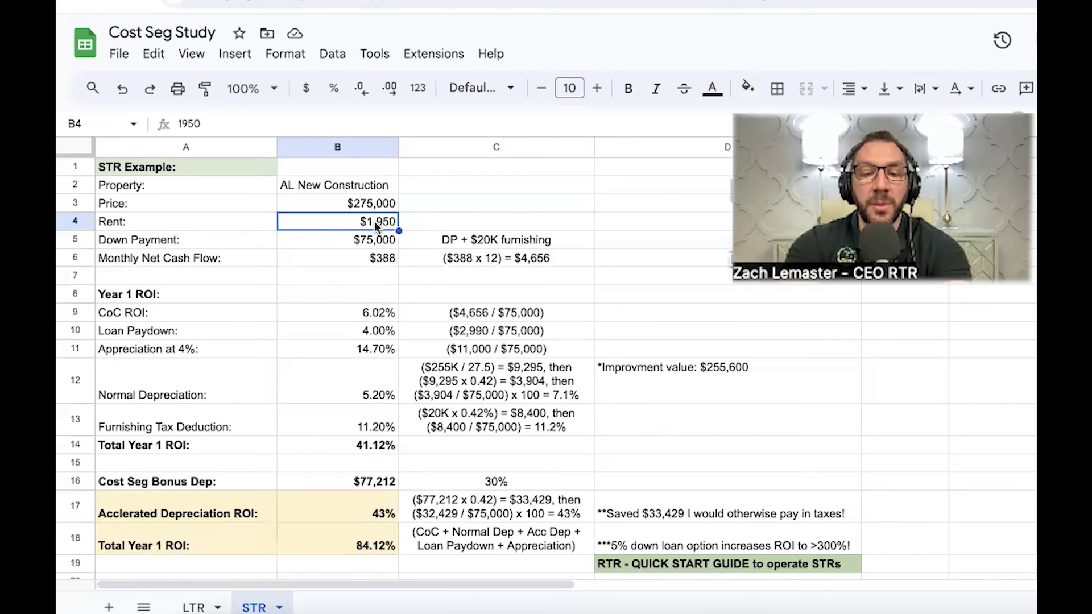
type("unknown")
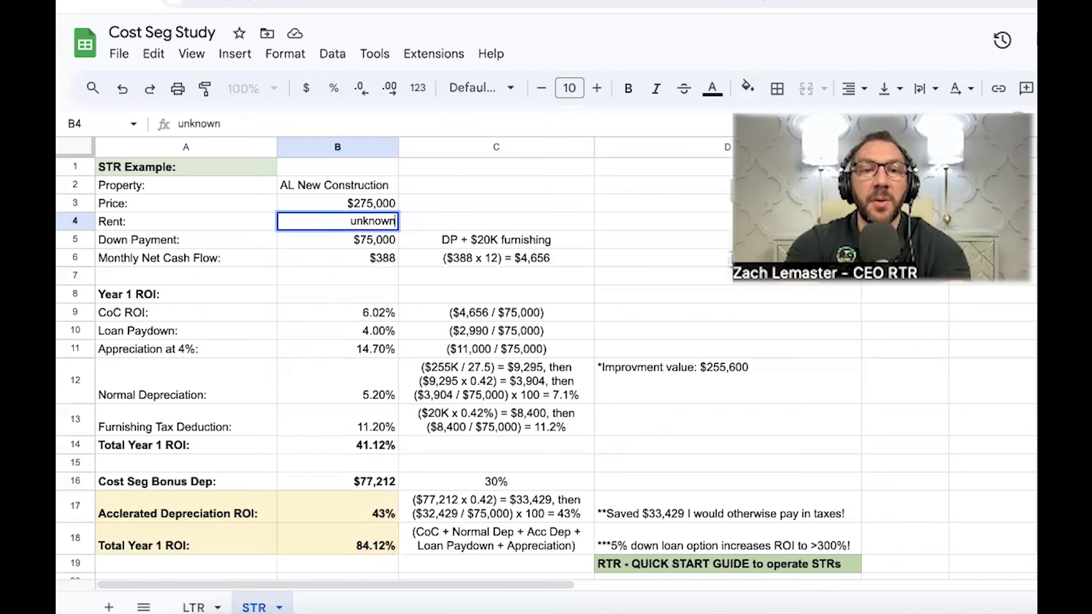
left_click(414, 213)
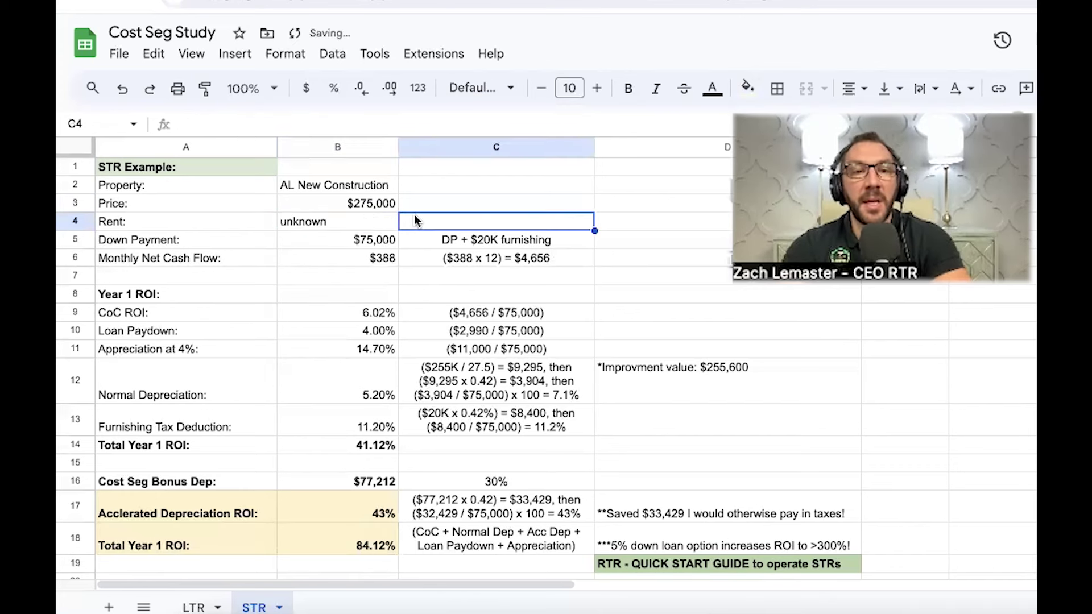
left_click(382, 222)
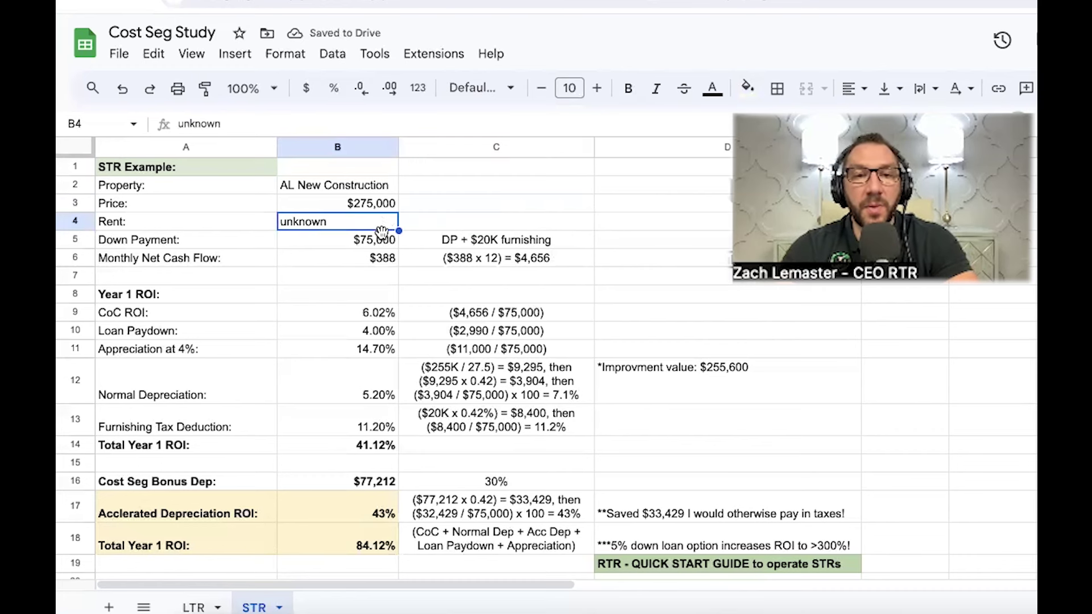
Review the STR example's down payment and monthly net cash flow, moving on to its Year 1 ROI section.
left_click(380, 241)
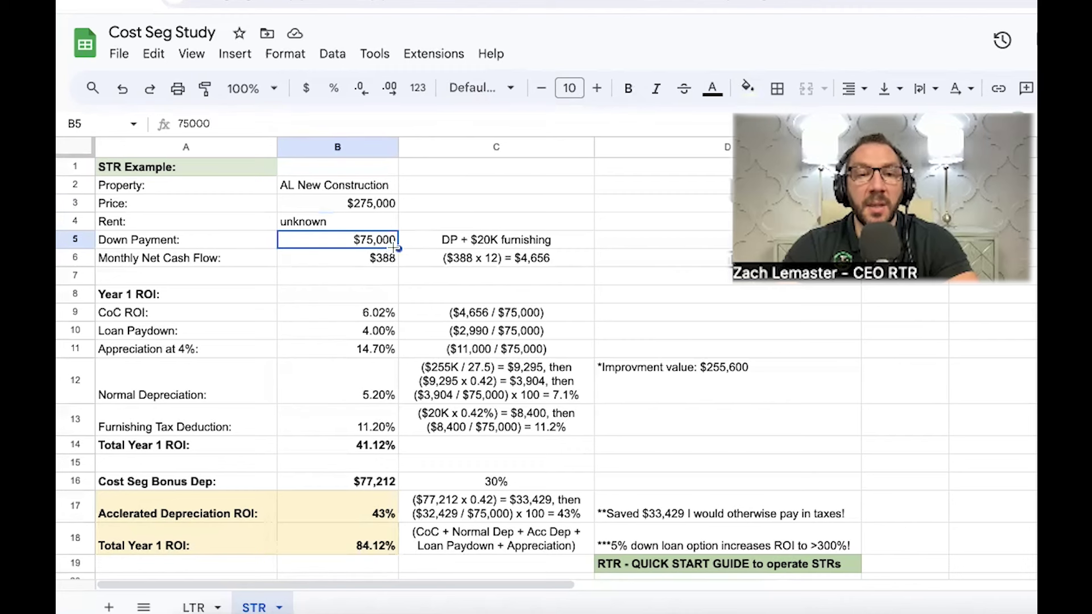
left_click(362, 256)
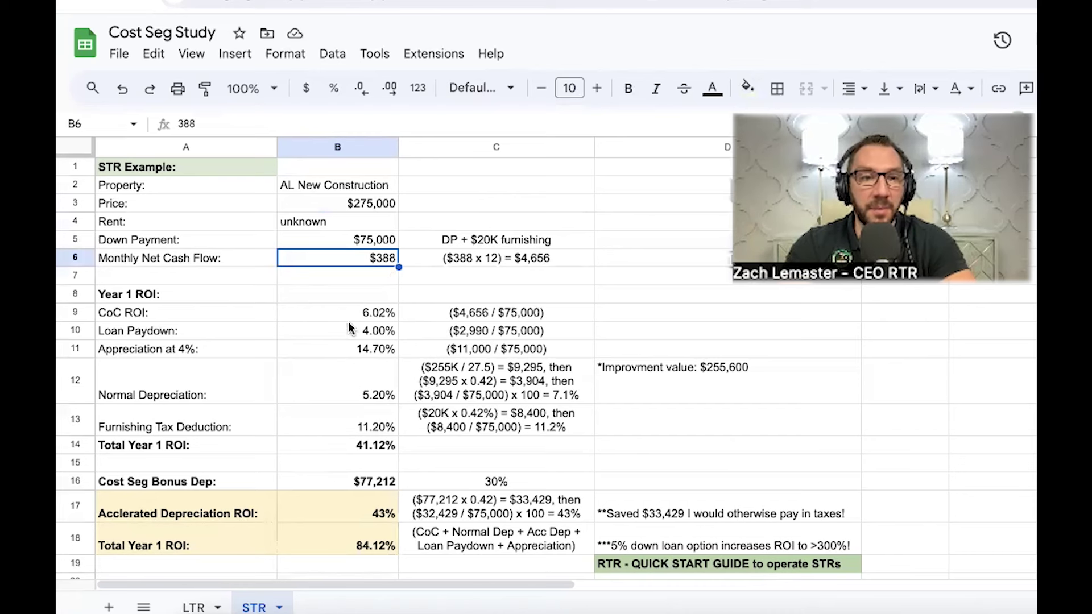
key("Down")
key("Down")
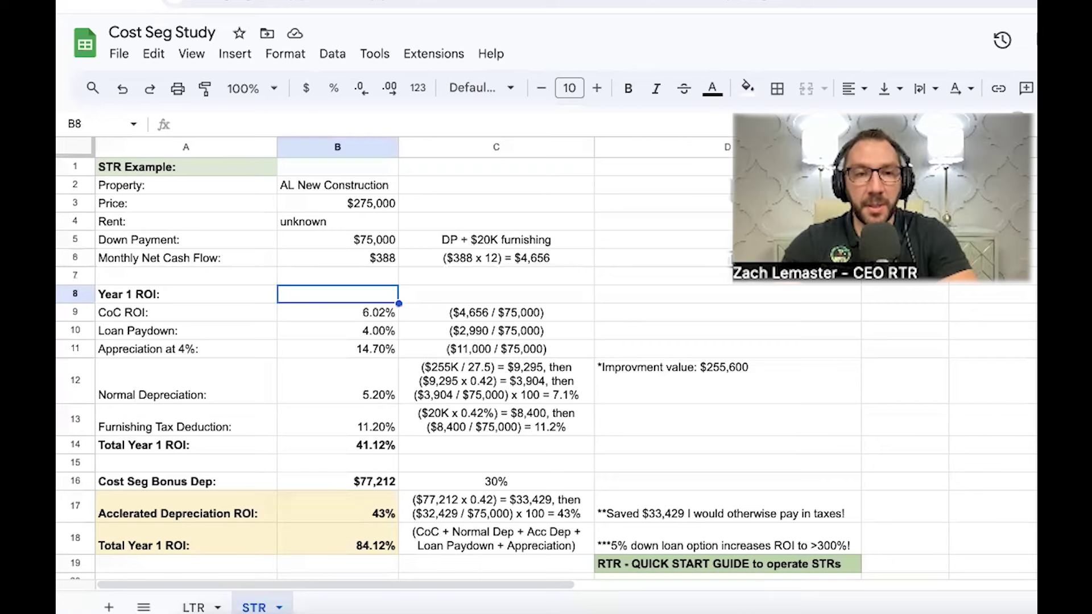
Examine the STR example's CoC ROI and loan paydown together with the calculations behind them.
key("Down")
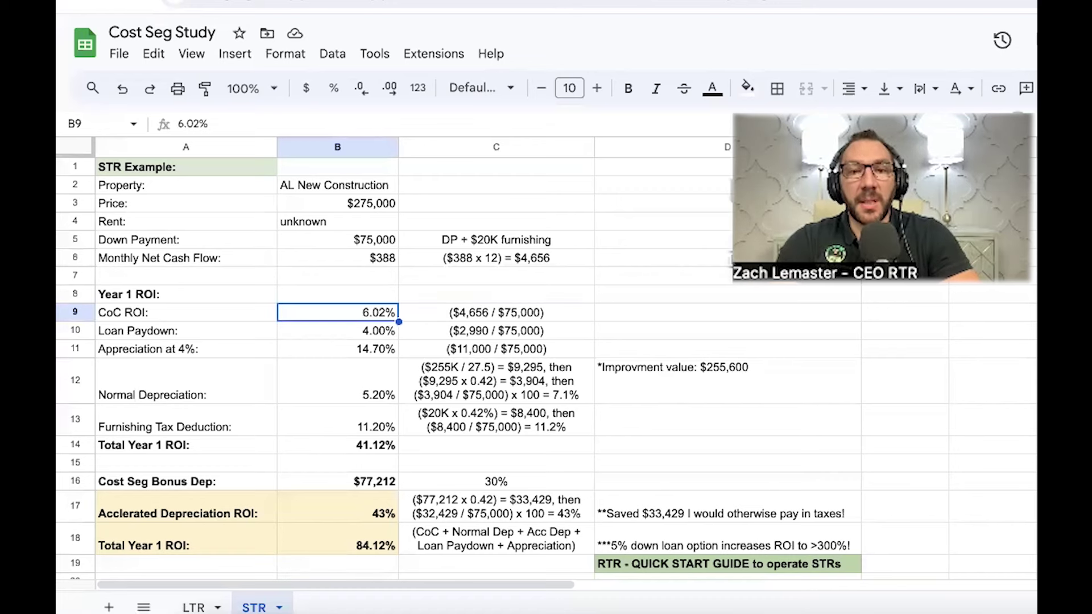
key("Right")
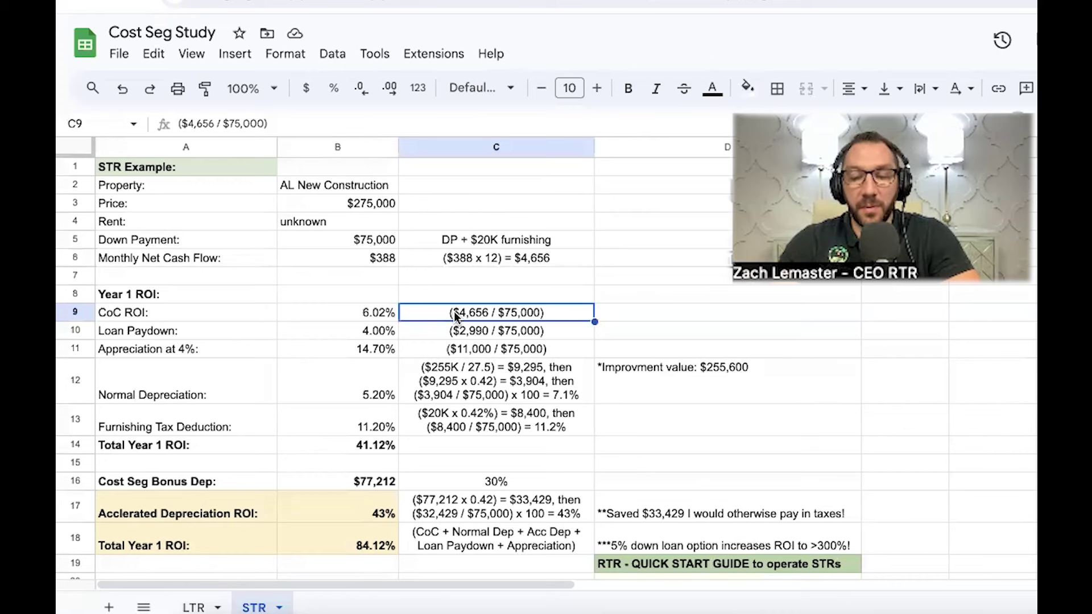
key("Left")
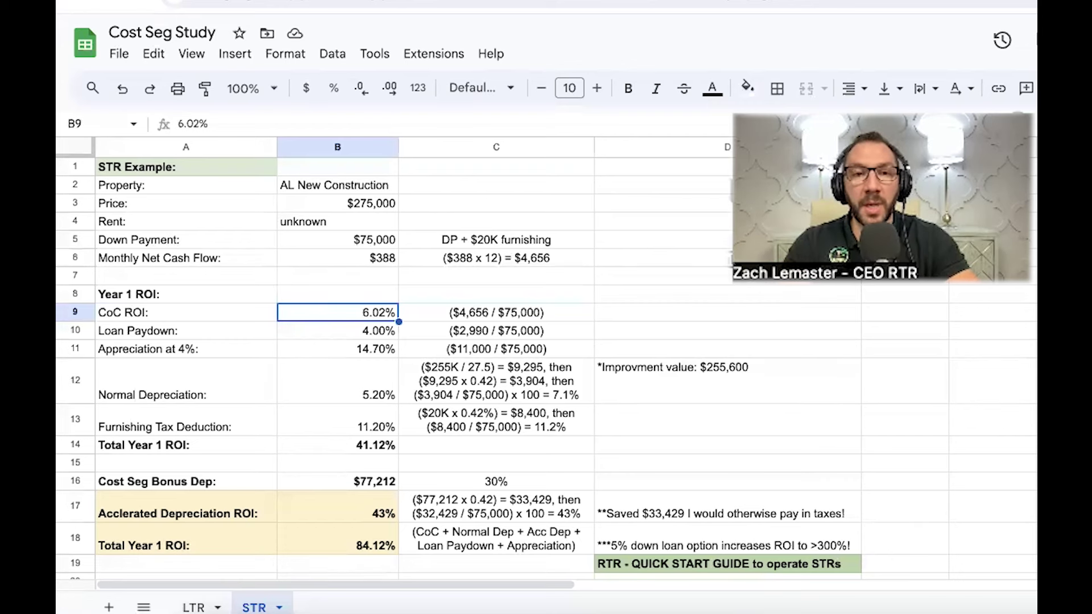
left_click(496, 312)
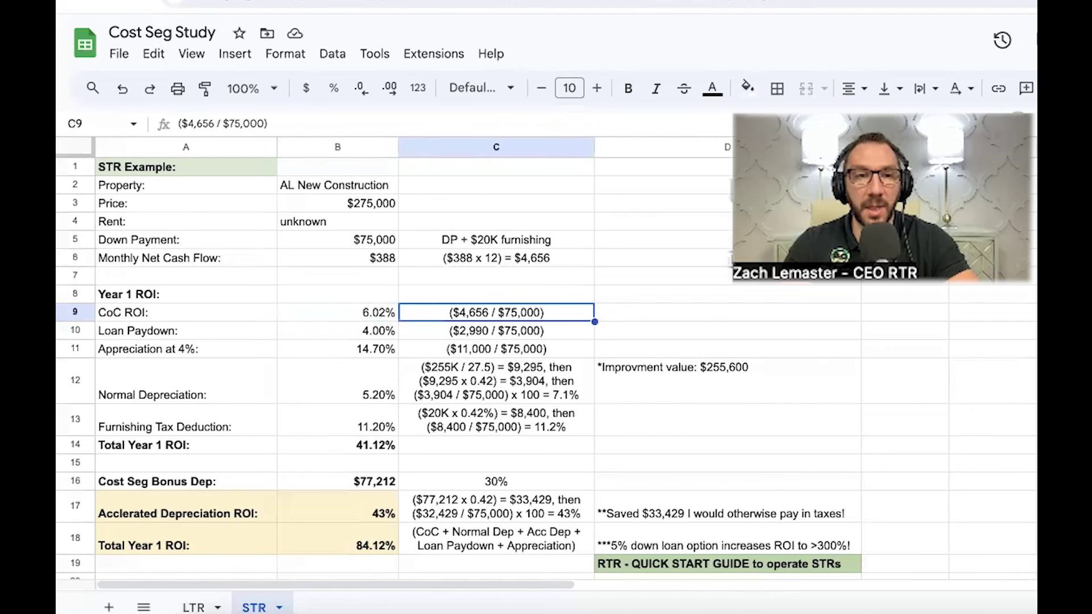
left_click(338, 312)
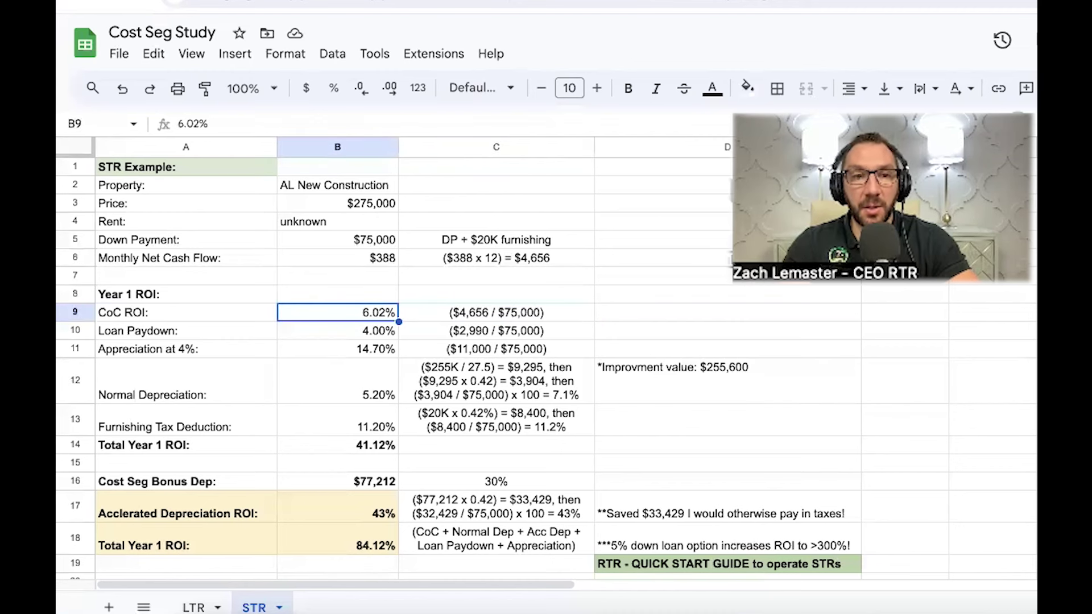
left_click(338, 330)
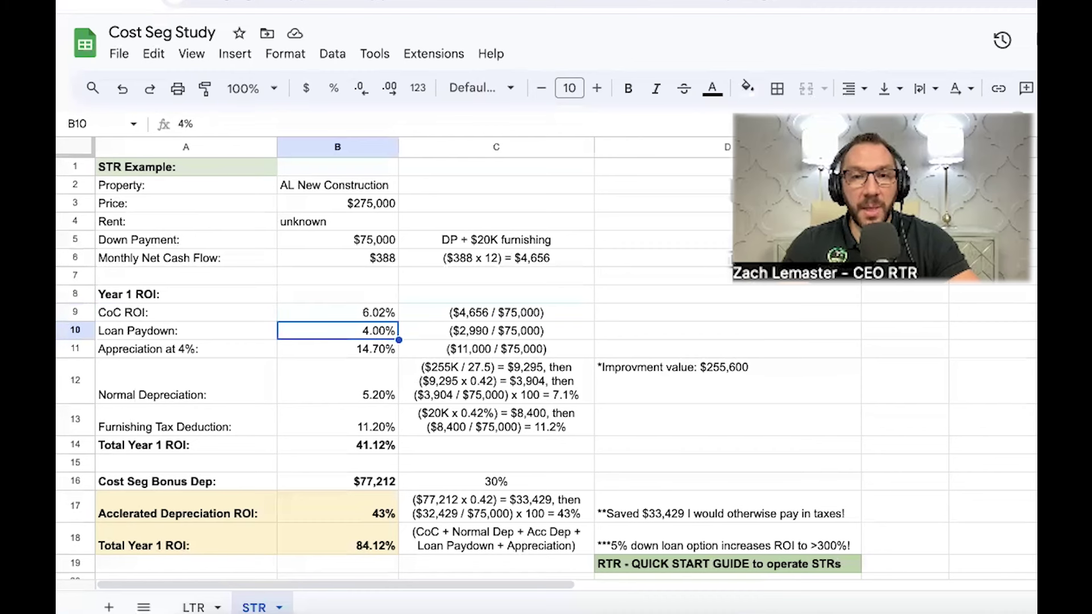
left_click(496, 330)
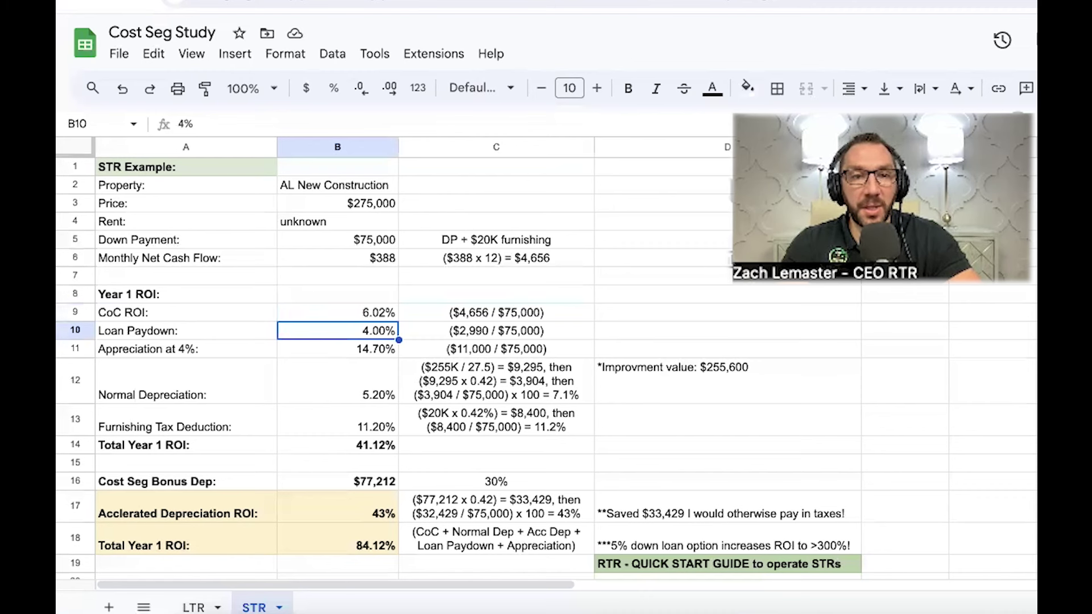
Examine the STR example's appreciation at 4% and normal depreciation along with their calculations.
left_click(337, 348)
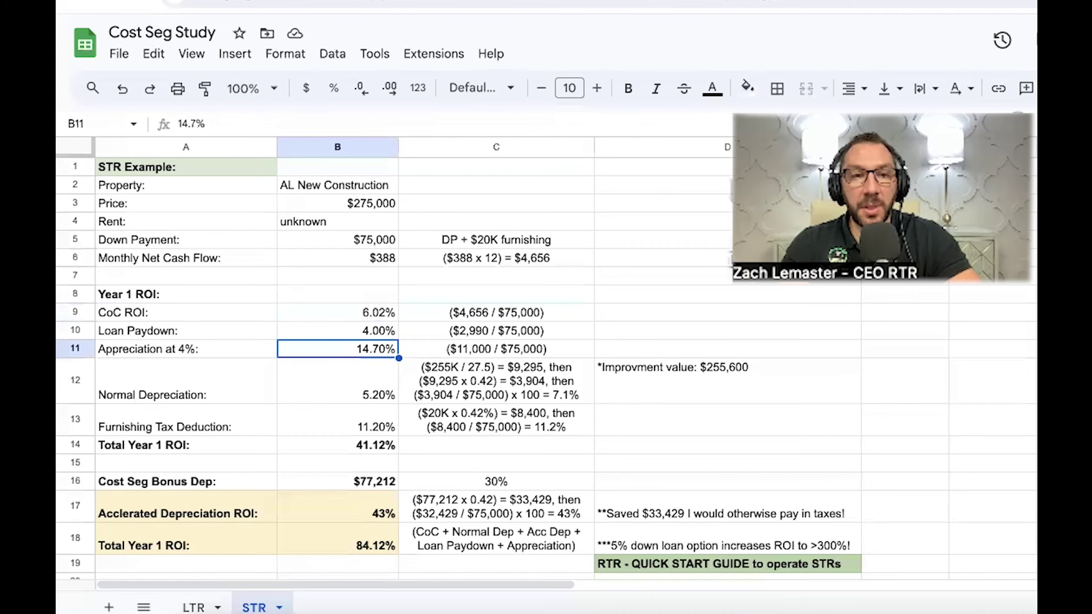
left_click(497, 349)
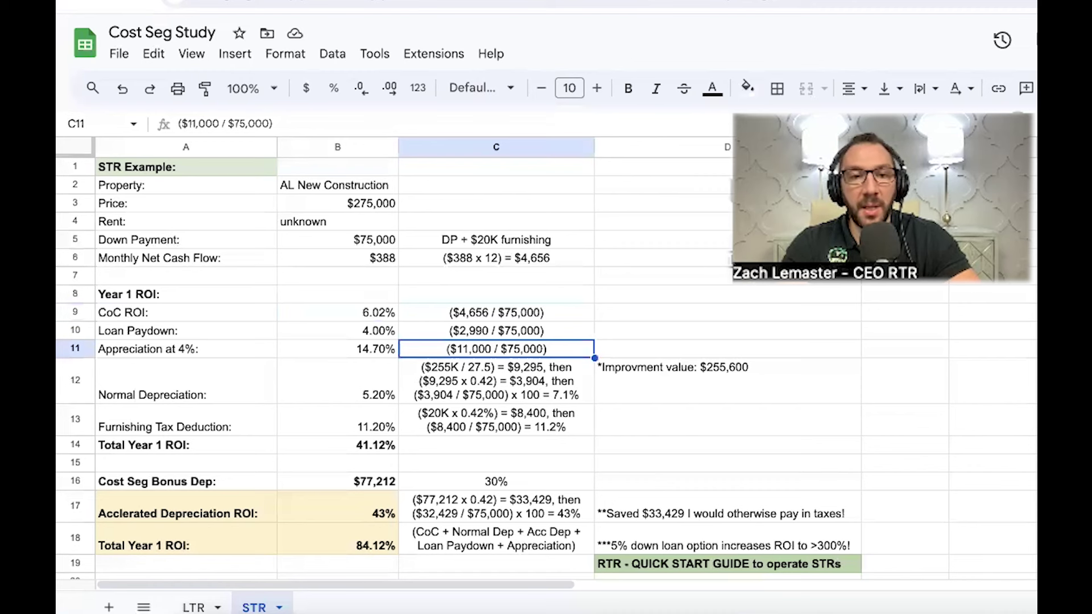
left_click(338, 349)
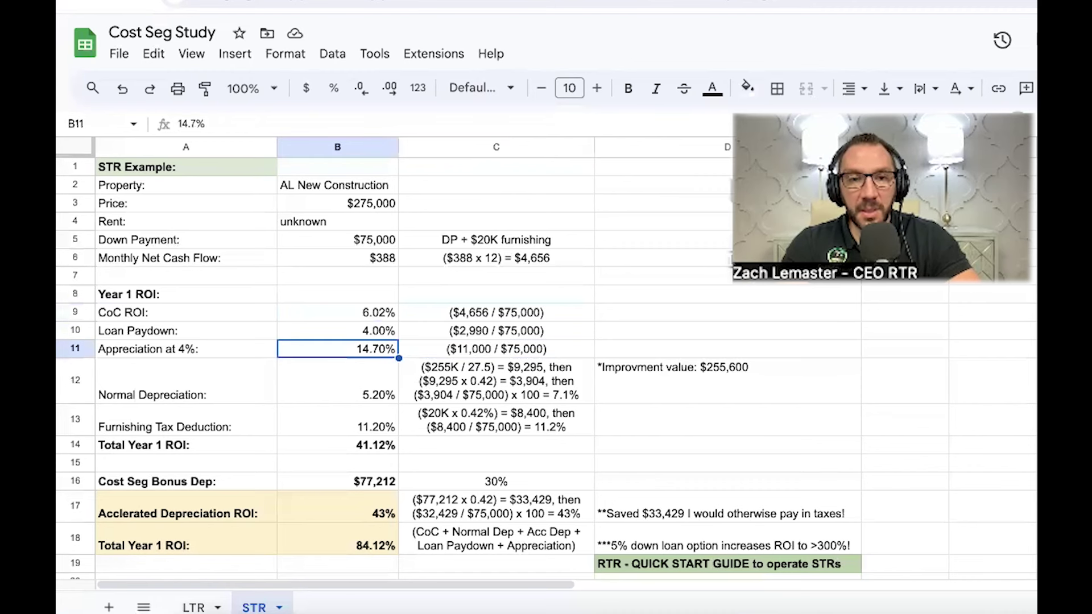
left_click(496, 349)
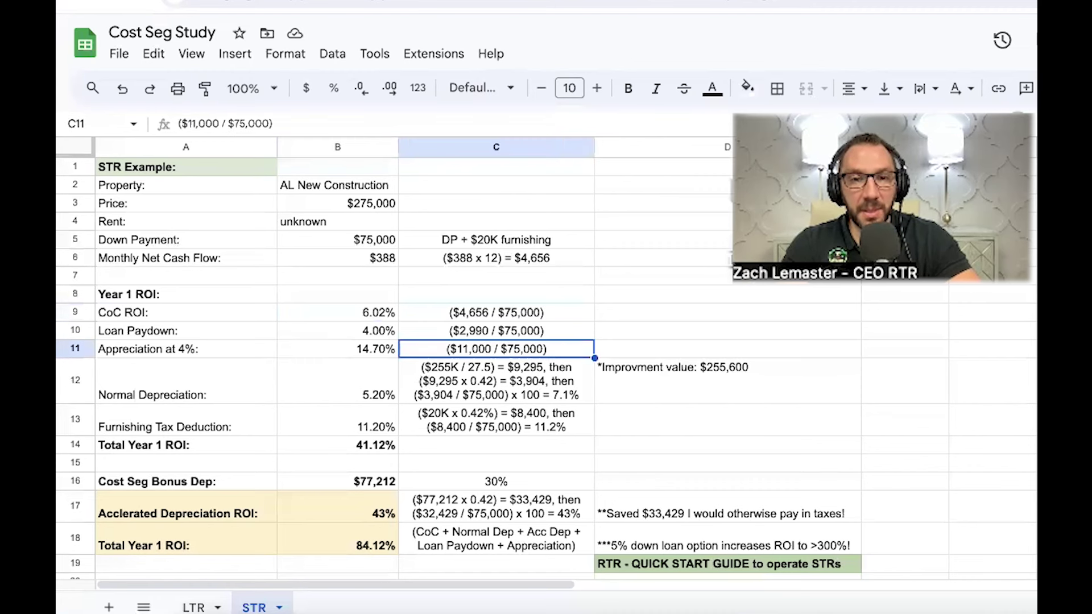
left_click(497, 381)
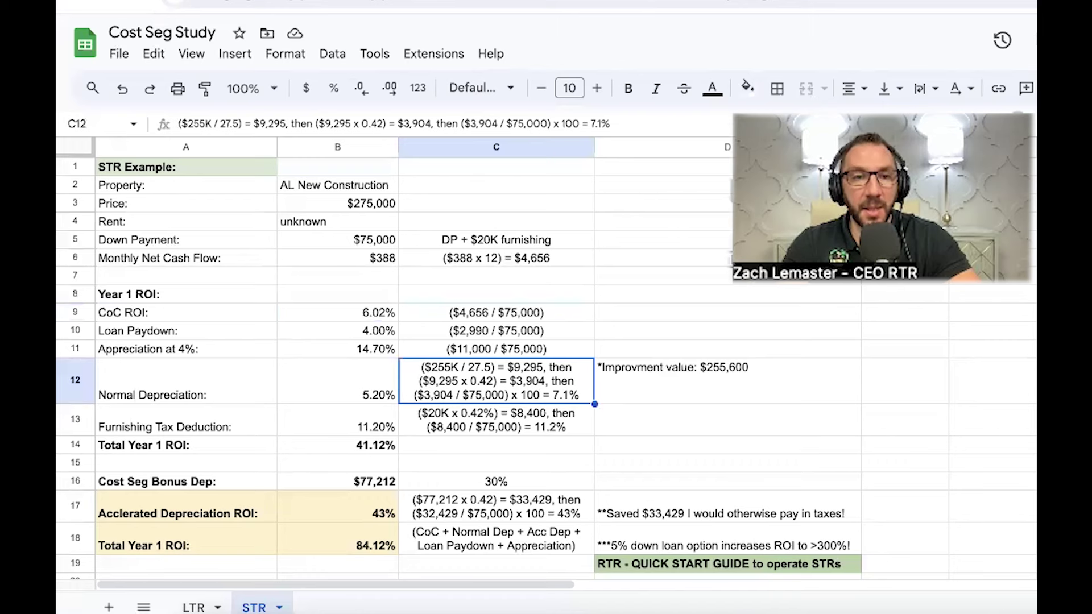
left_click(338, 381)
left_click(497, 381)
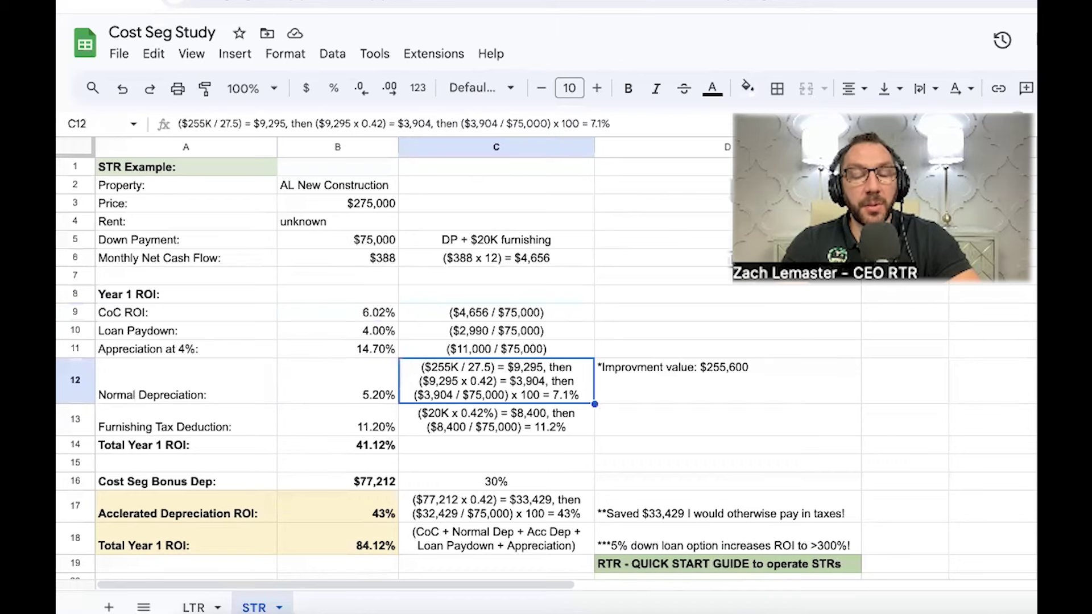
scroll(497, 364, "down", 1)
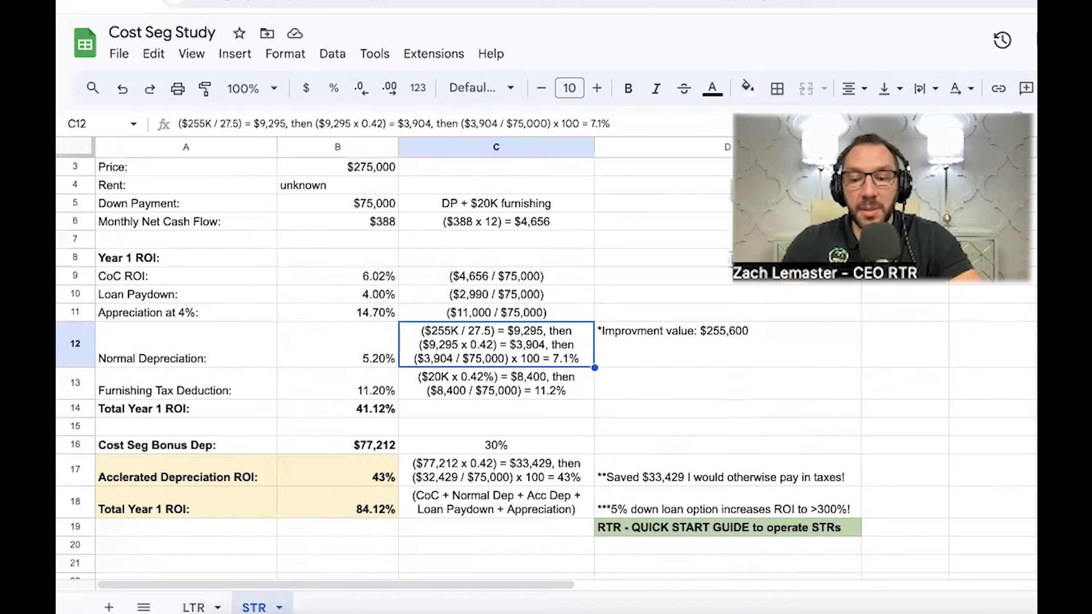
left_click(338, 344)
Review the furnishing tax deduction and its calculation, plus the STR example's Total Year 1 ROI before bonus depreciation.
left_click(338, 383)
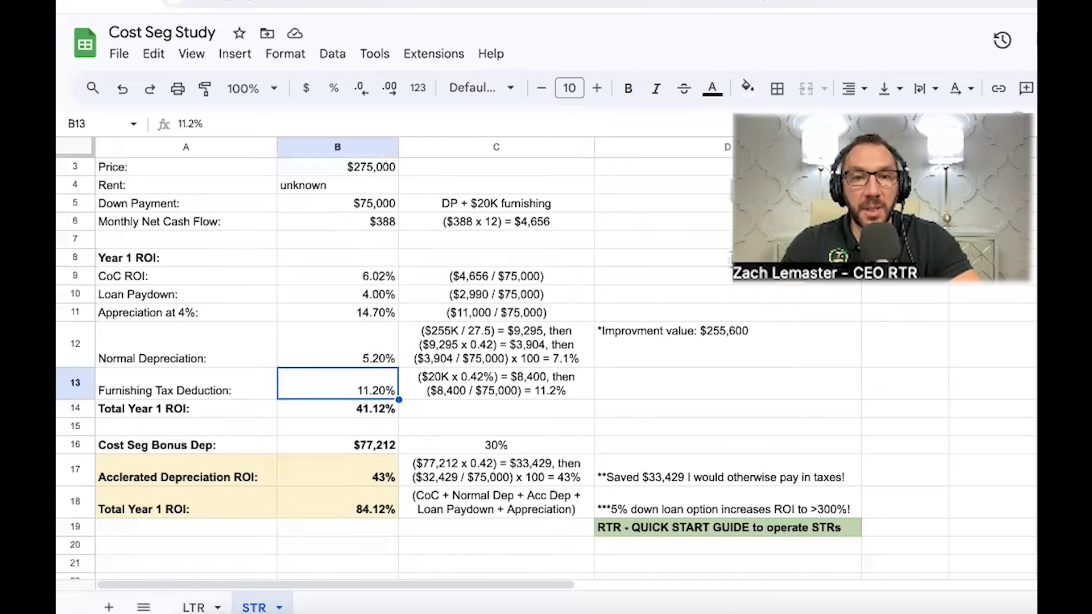
left_click(497, 383)
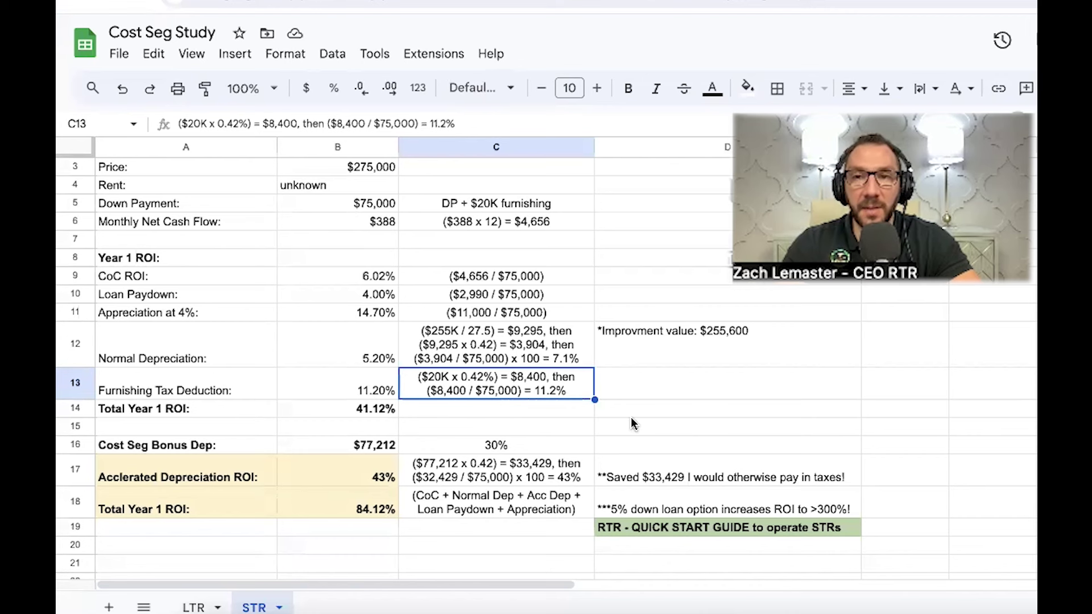
key("Down")
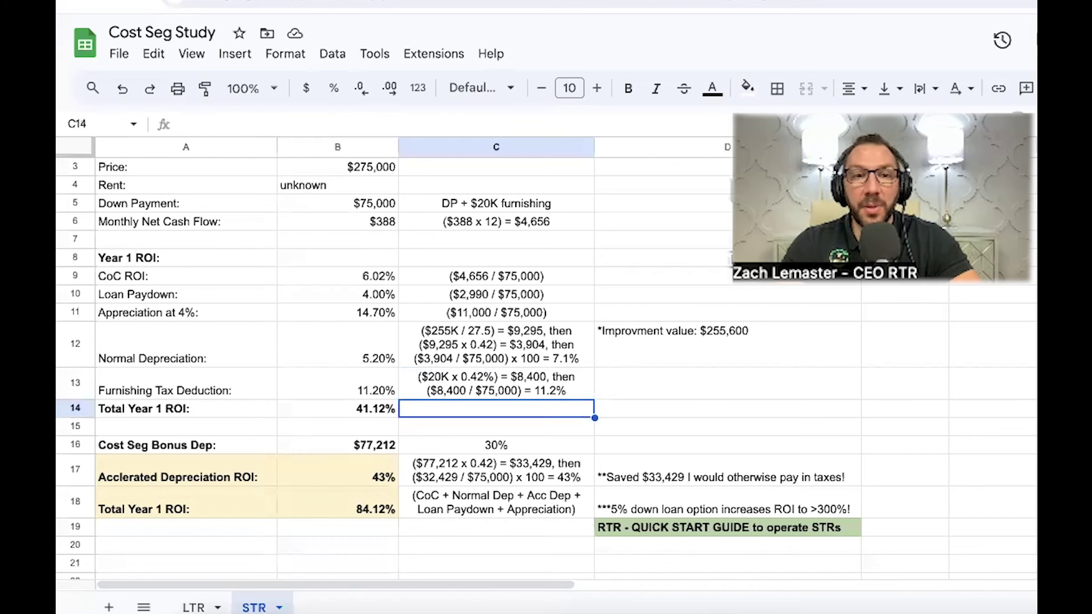
left_click(186, 408)
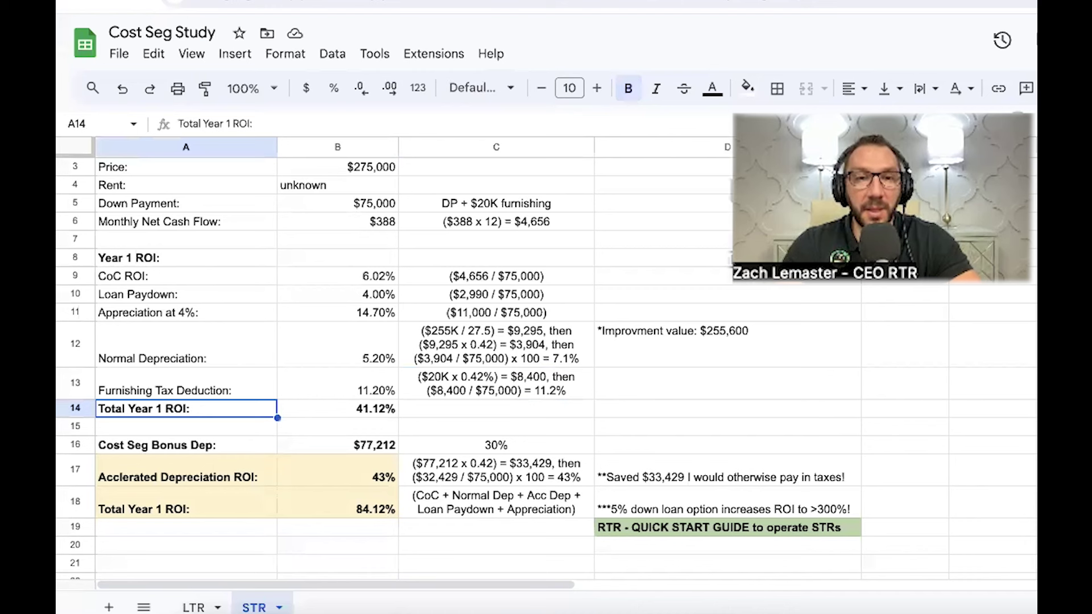
left_click(338, 408)
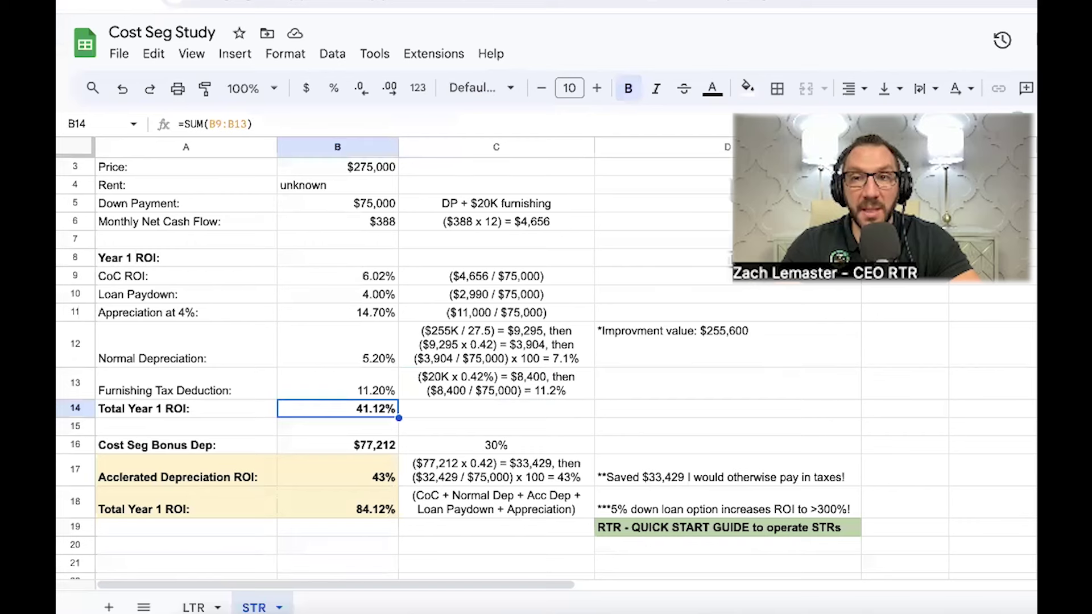
Review the STR example's cost seg bonus depreciation and how its accelerated depreciation ROI is calculated.
scroll(597, 316, "down", 1)
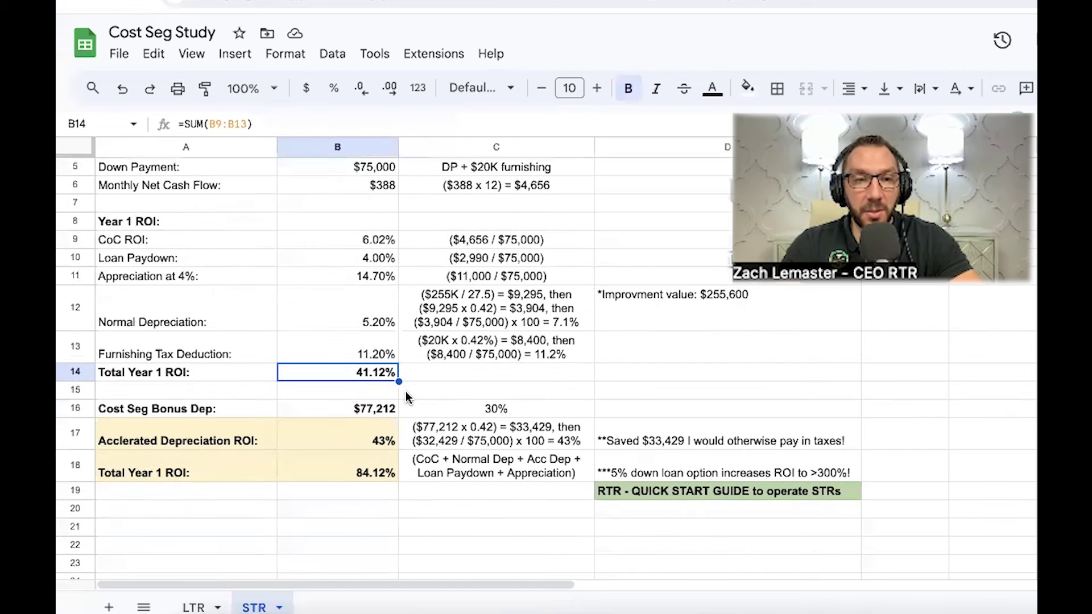
left_click(361, 411)
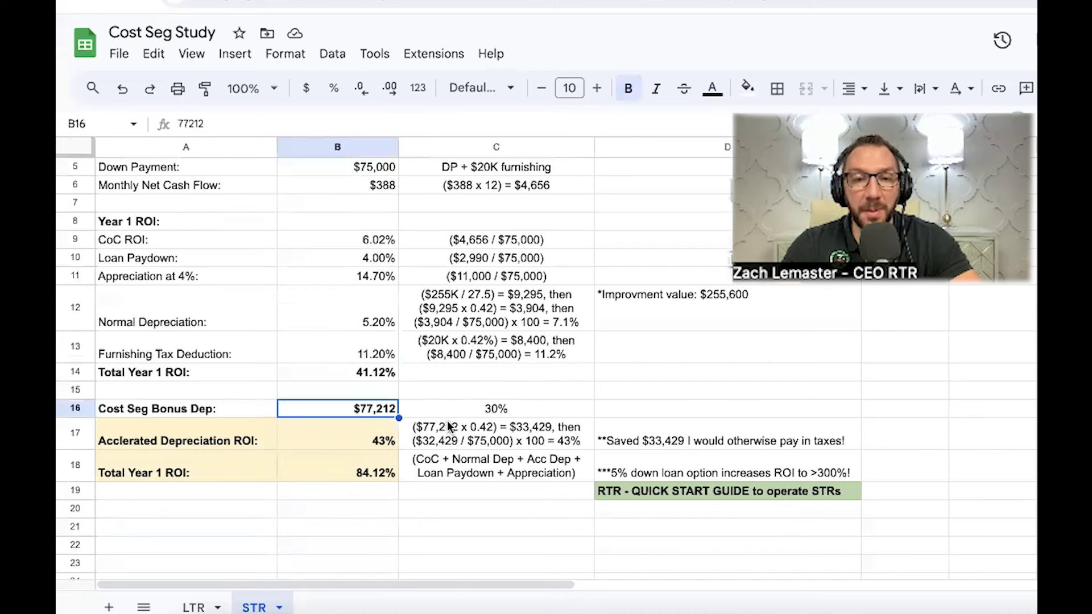
left_click(356, 443)
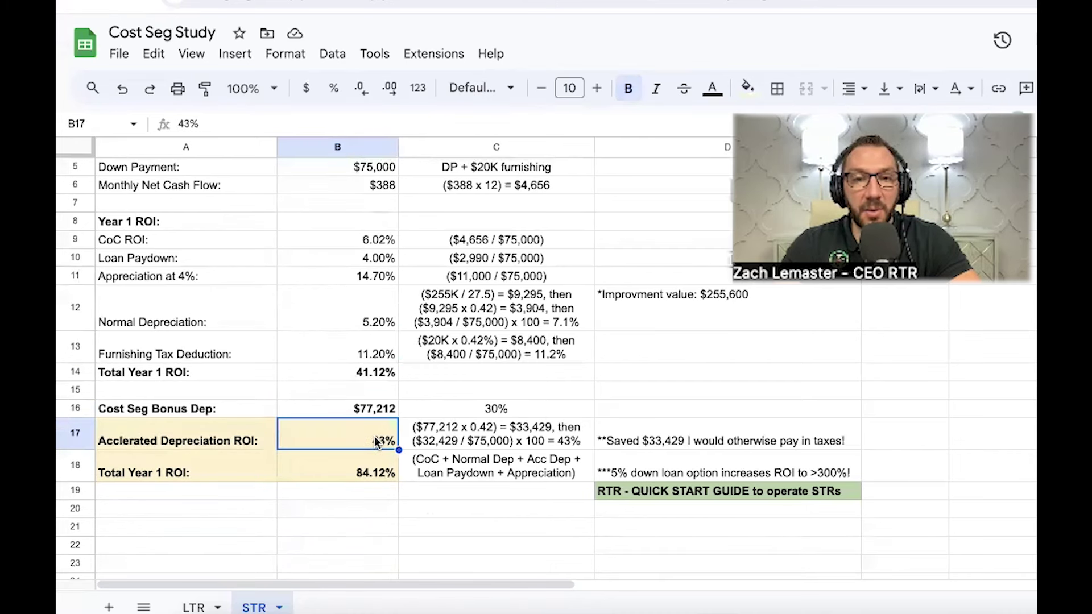
left_click(421, 435)
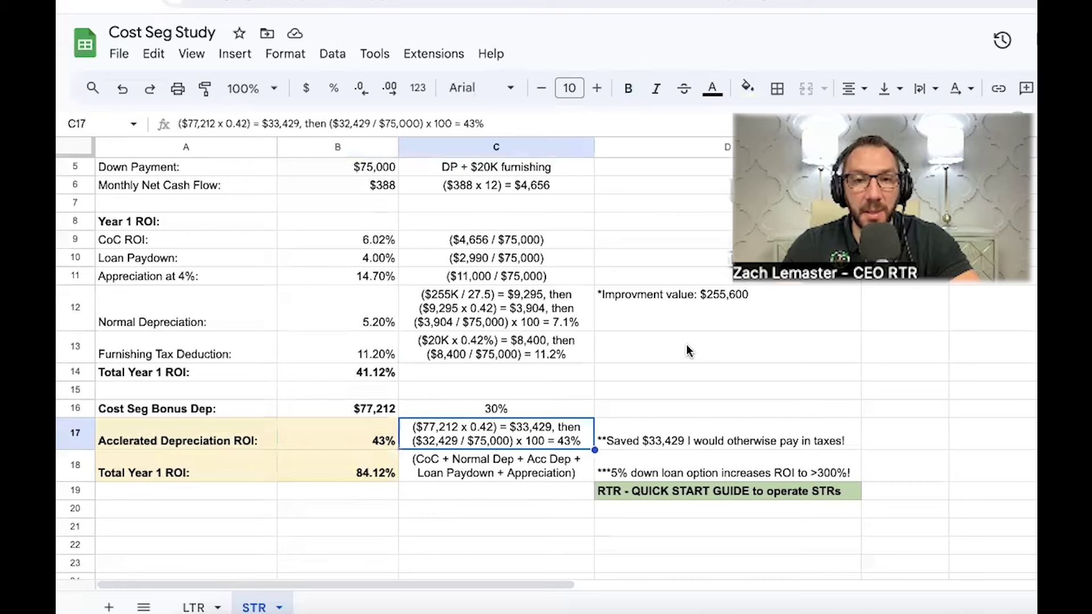
Review the STR example's Total Year 1 ROI with accelerated depreciation, including the 5% down loan note and the quick start guide entry.
key("Down")
key("Left")
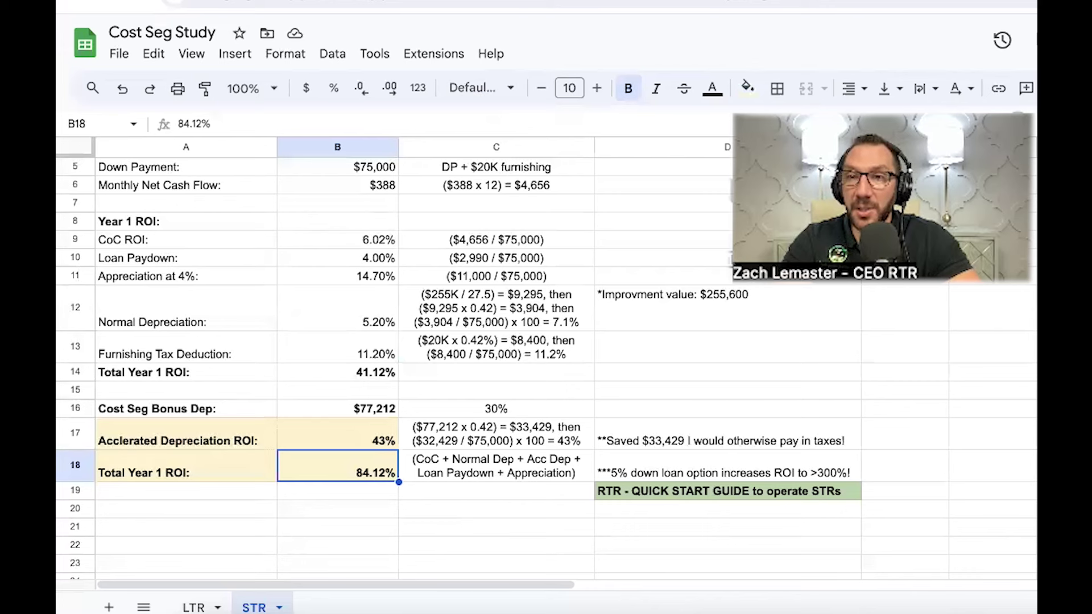
left_click(496, 465)
left_click(728, 465)
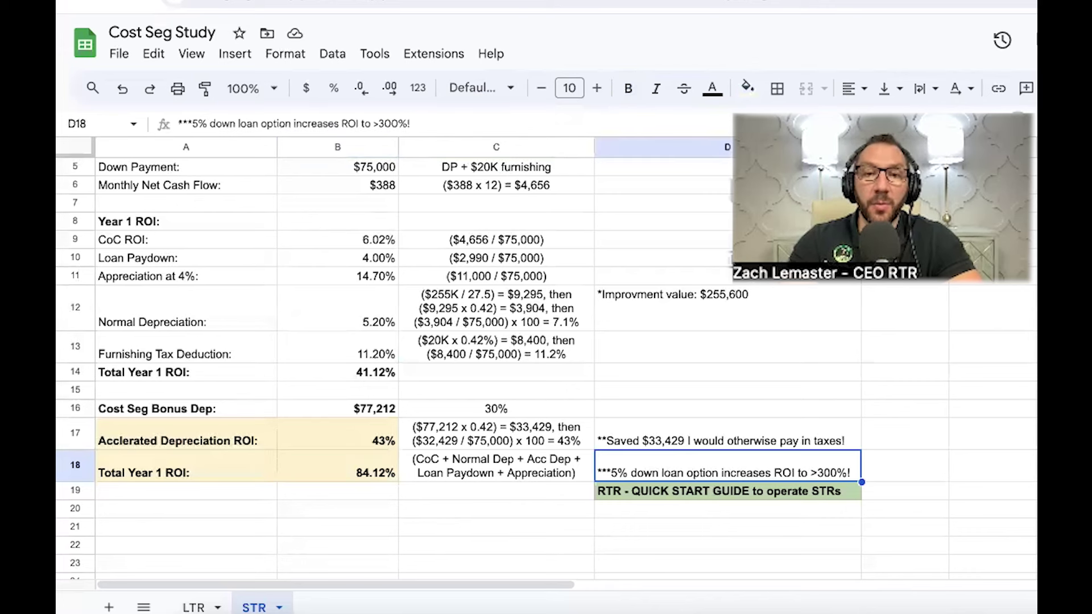
left_click(728, 490)
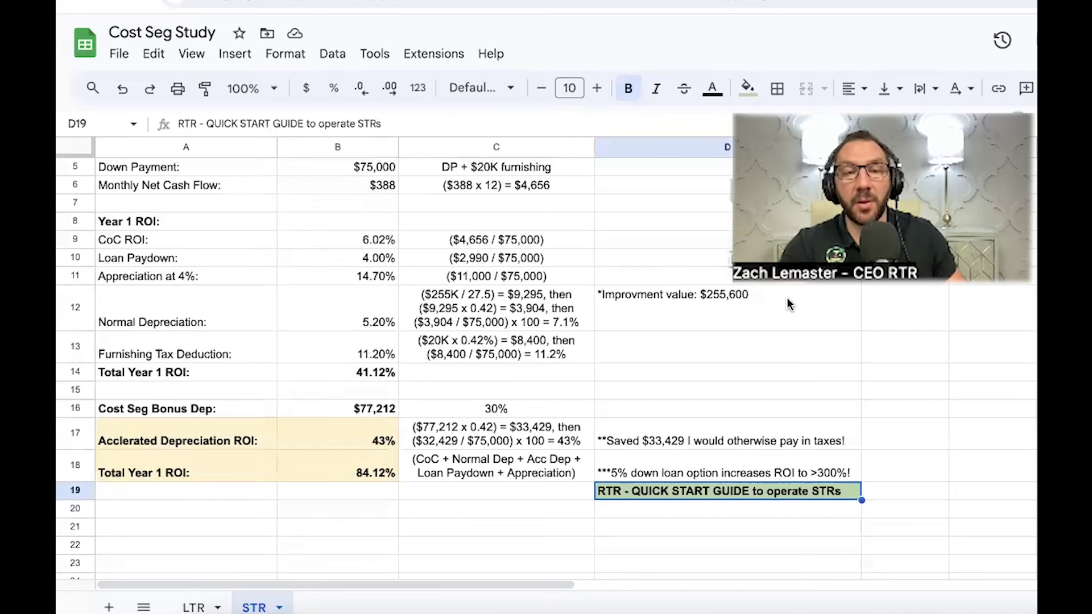
Switch to the cost segregation report PDF in Preview and review its cover letter's cost allocation table through to the signature.
key("ctrl+Up")
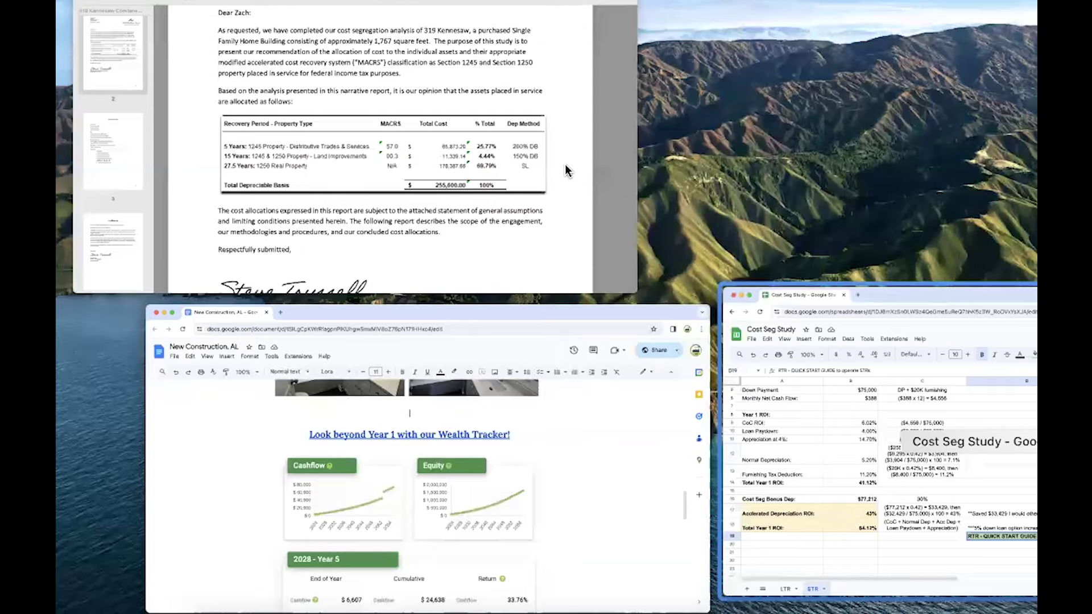
left_click(565, 164)
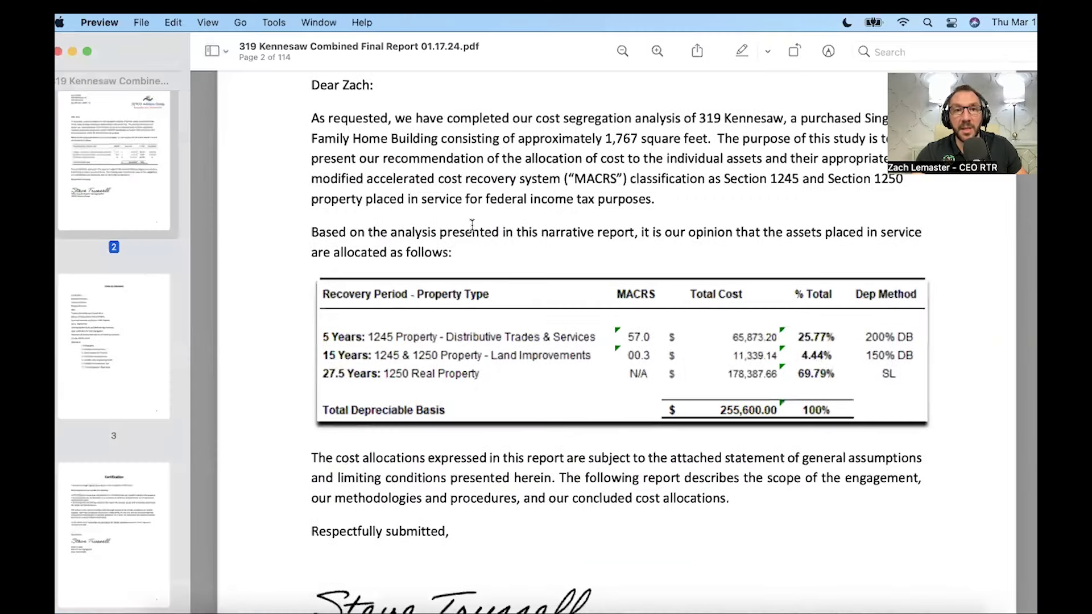
scroll(472, 223, "up", 5)
scroll(472, 225, "down", 3)
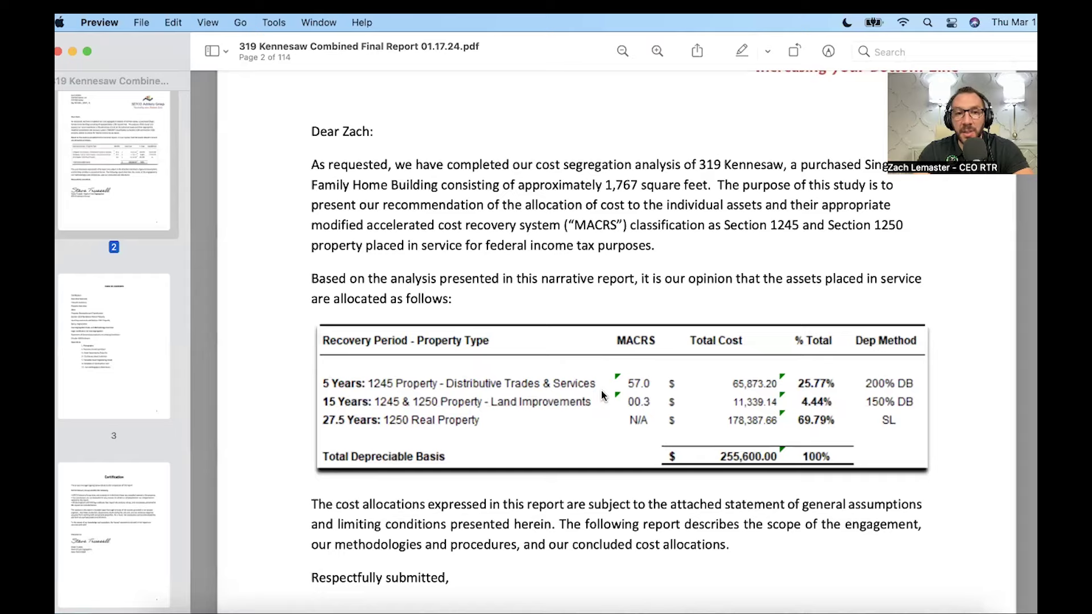
scroll(601, 390, "down", 5)
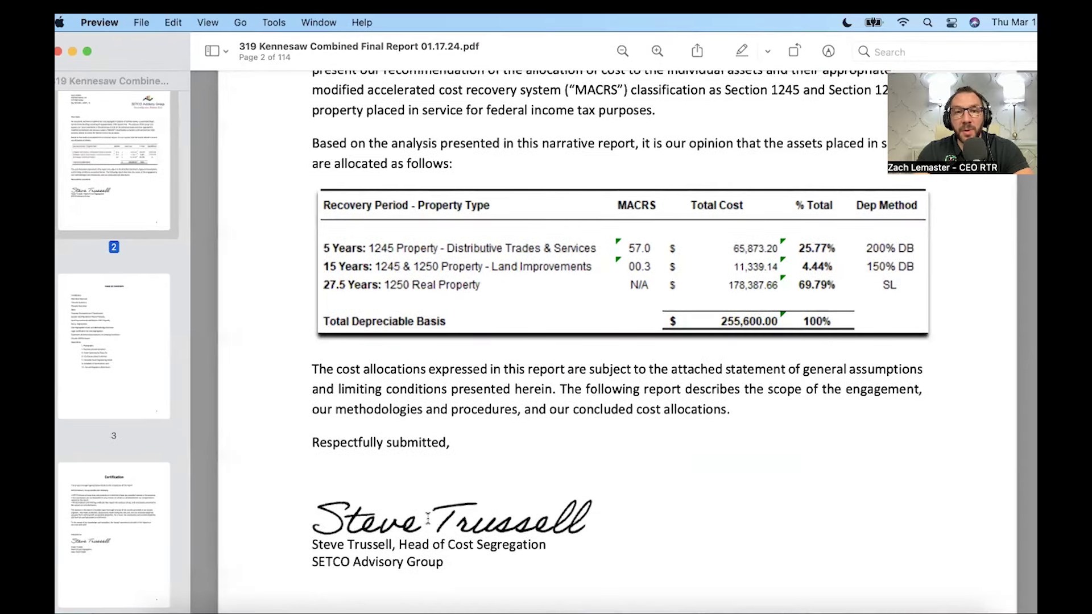
scroll(428, 519, "down", 2)
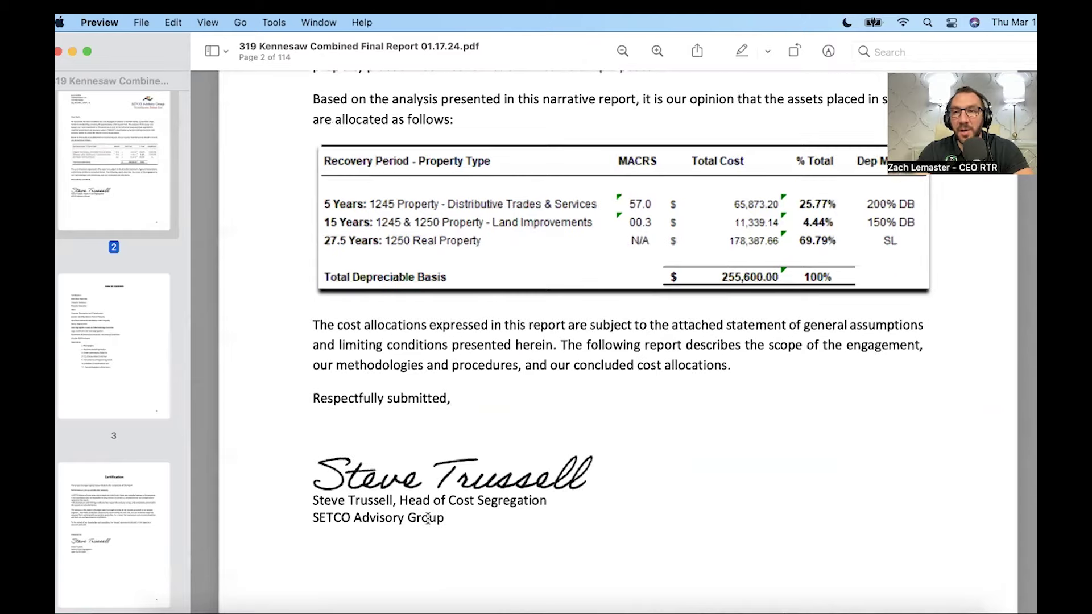
Examine the report's table of contents, executive summary, basis and property description, depreciation conventions, tax court analysis, limiting conditions and site plan.
scroll(428, 518, "down", 20)
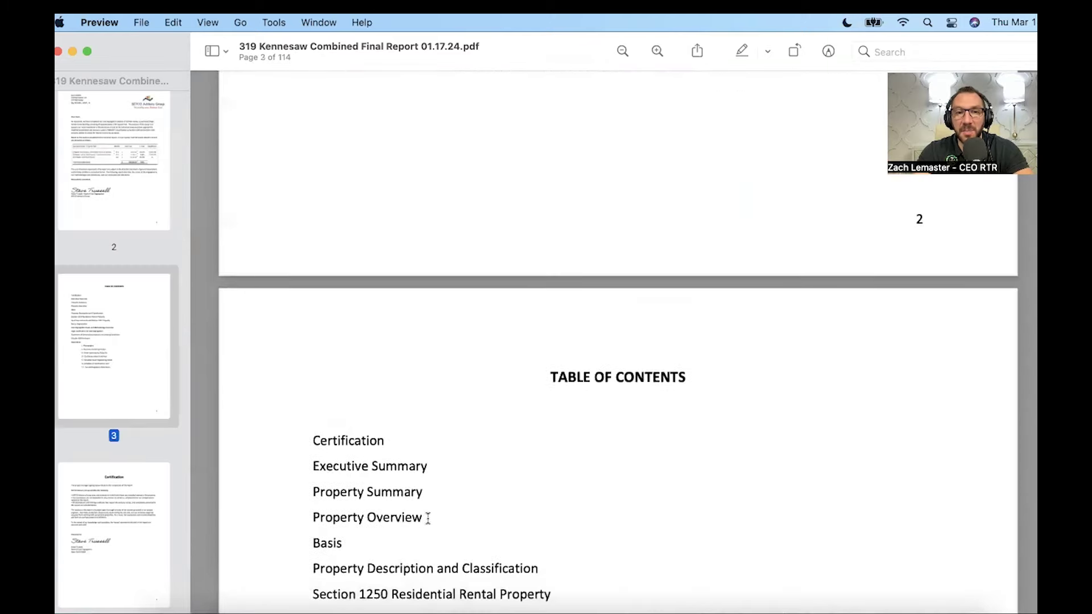
scroll(427, 519, "down", 20)
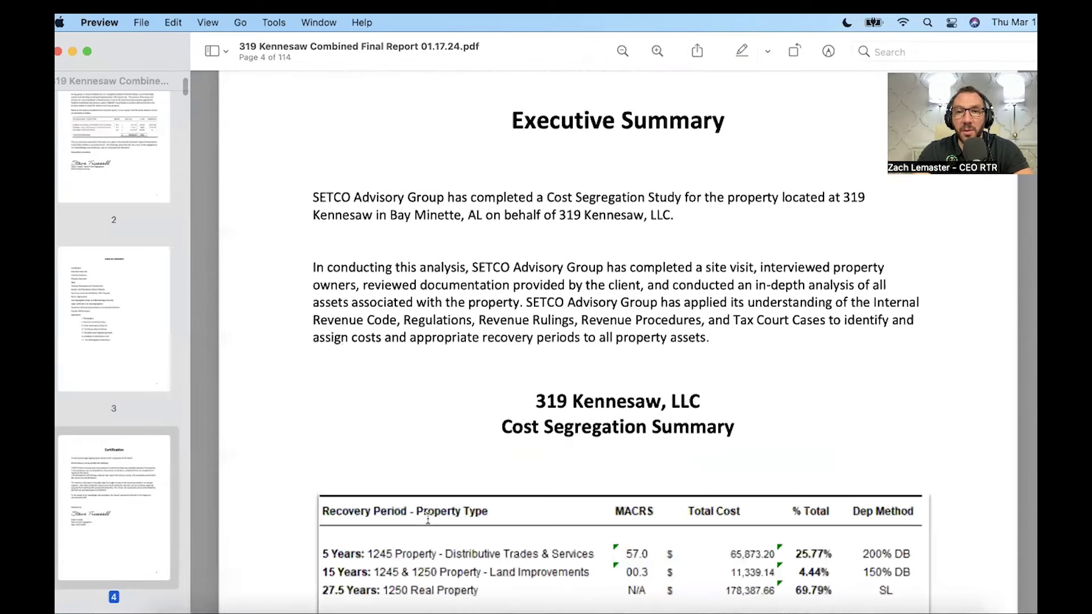
scroll(618, 341, "down", 20)
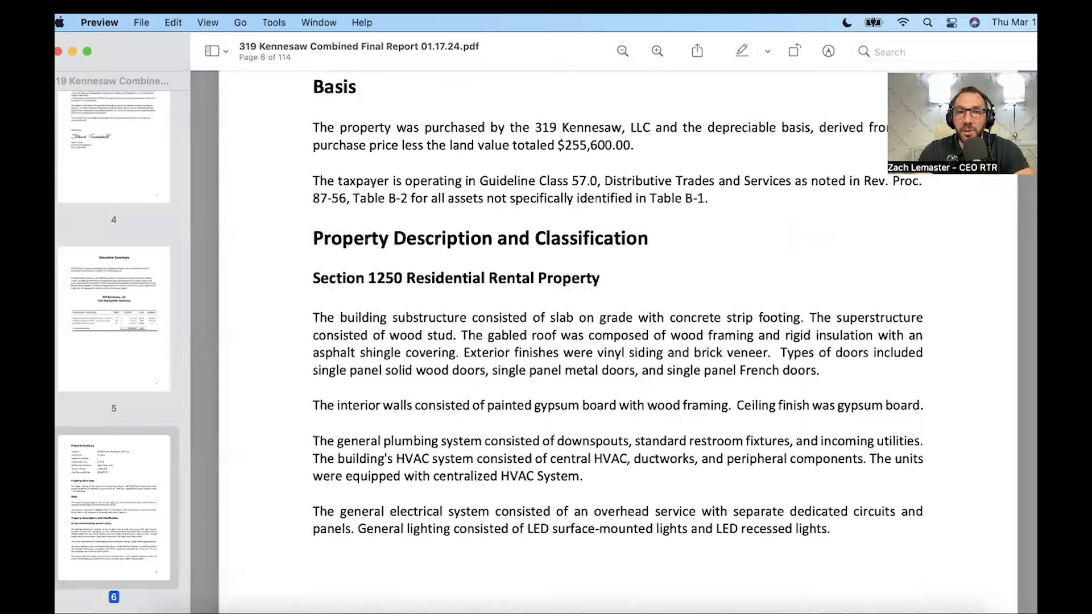
scroll(617, 341, "down", 20)
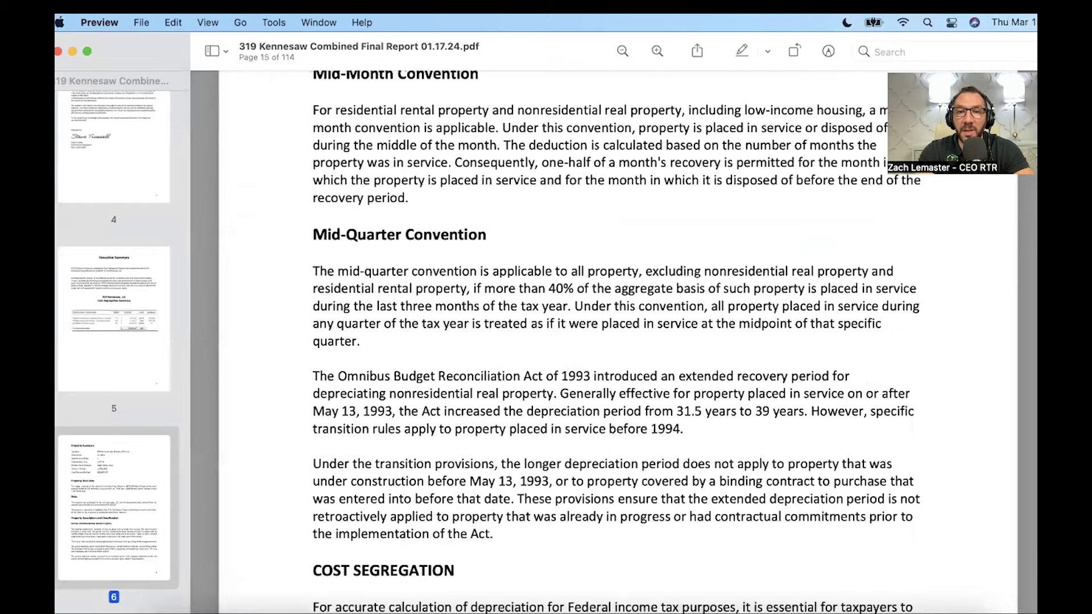
scroll(618, 342, "down", 20)
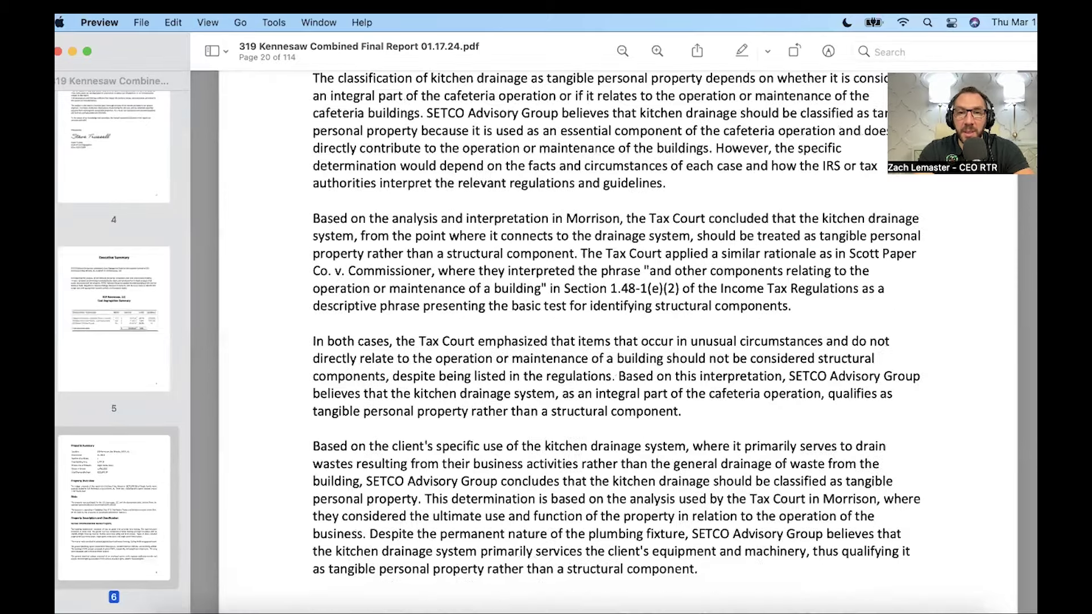
scroll(618, 341, "down", 20)
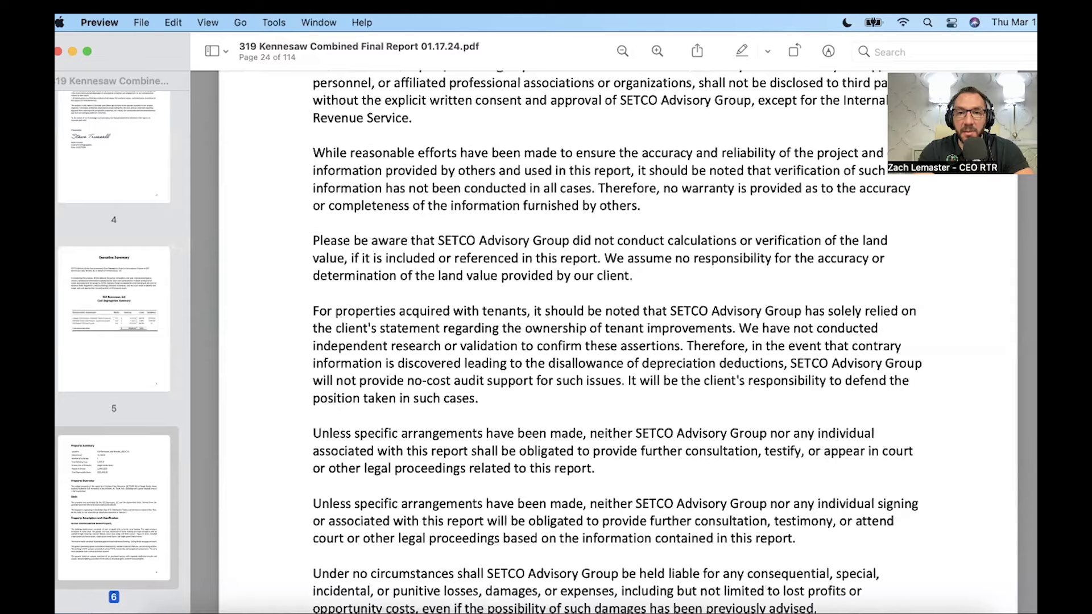
scroll(818, 233, "down", 20)
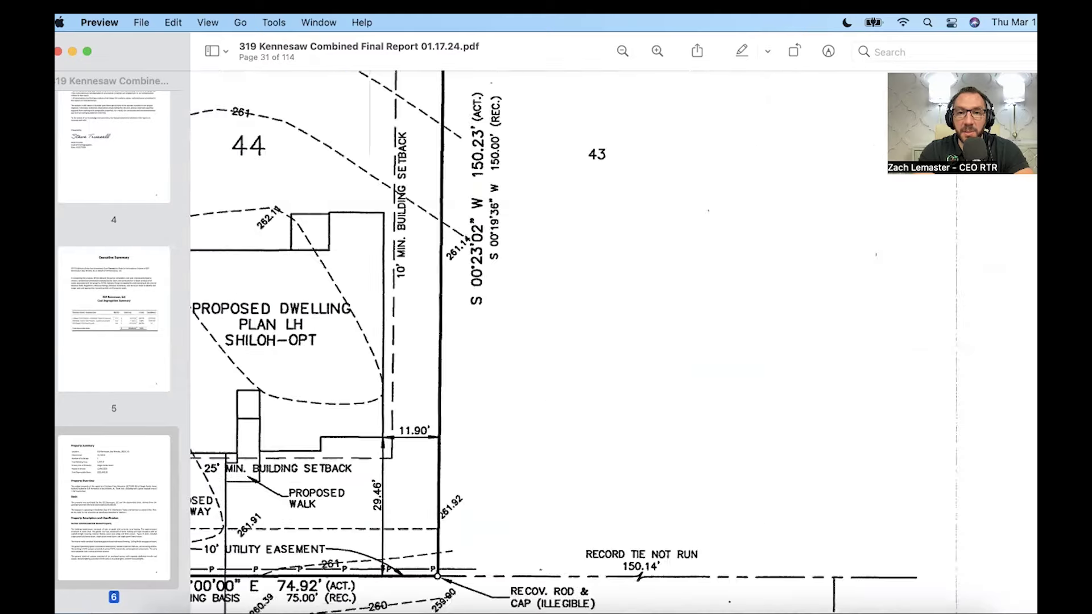
Examine the component group cost breakdown for the 5, 15 and 27.5 year property summaries through to the Total Project Cost.
scroll(648, 193, "up", 10)
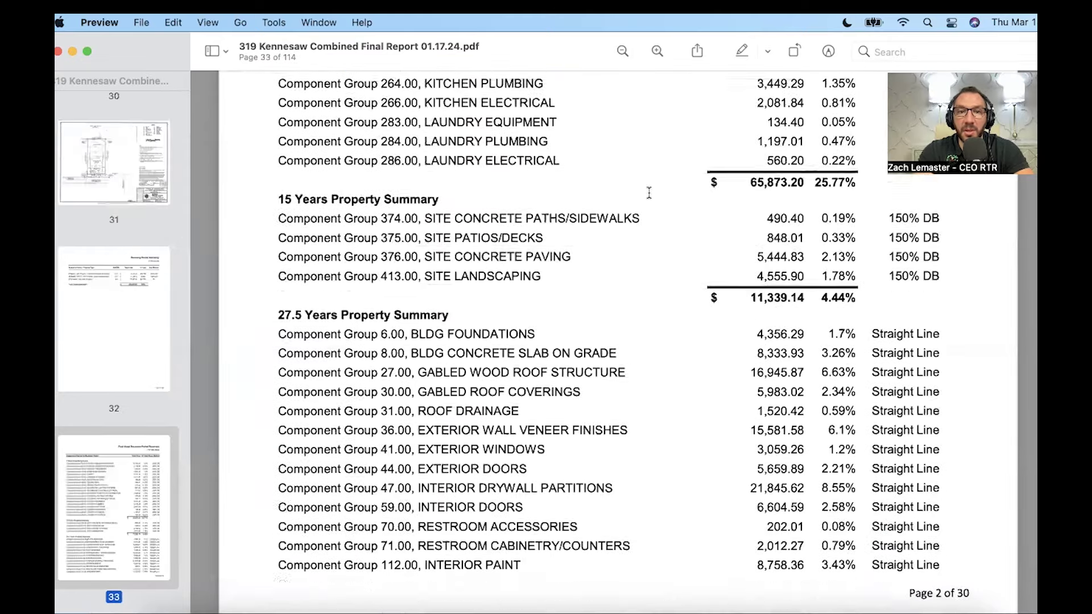
scroll(649, 193, "down", 5)
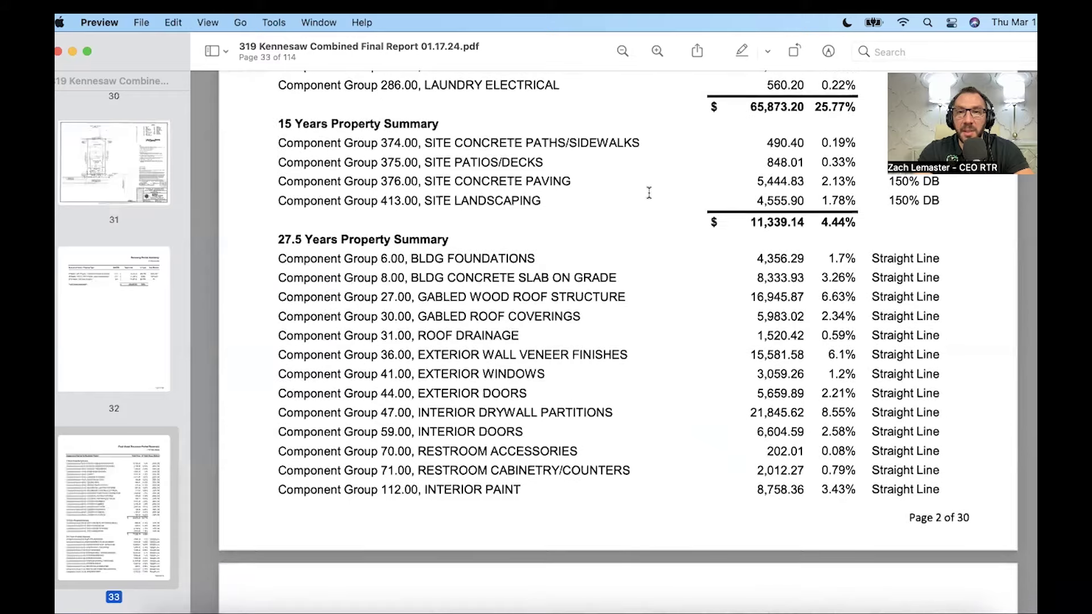
scroll(435, 226, "up", 20)
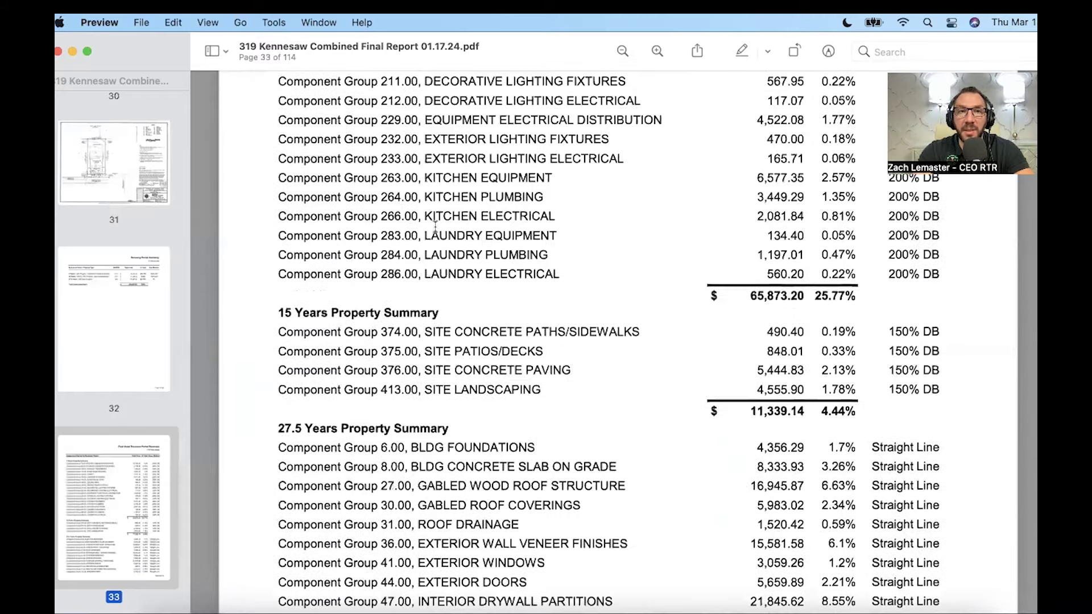
scroll(435, 226, "down", 20)
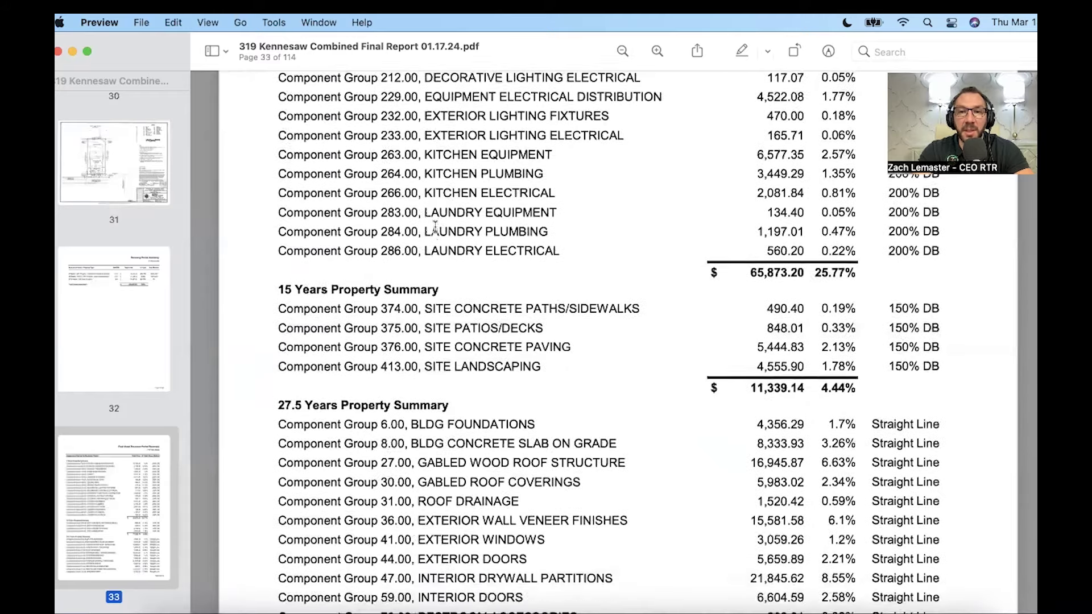
scroll(435, 227, "down", 20)
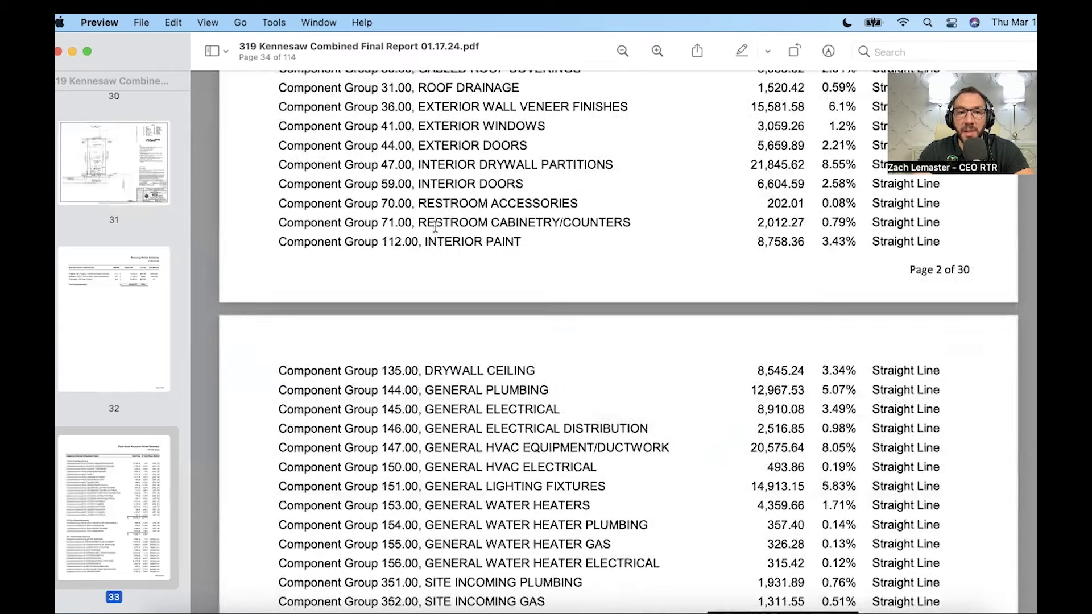
scroll(435, 226, "up", 20)
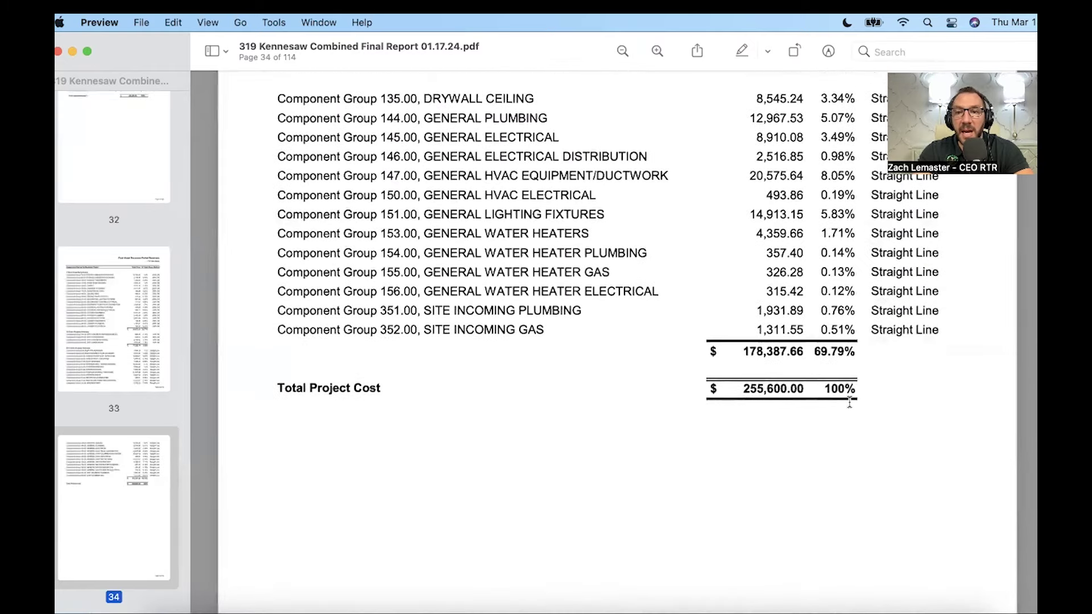
Switch to the Cost Seg Study spreadsheet's LTR sheet and highlight the Year 1 ROI labels and values from CoC ROI to Total Year 1 ROI.
key("ctrl+Up")
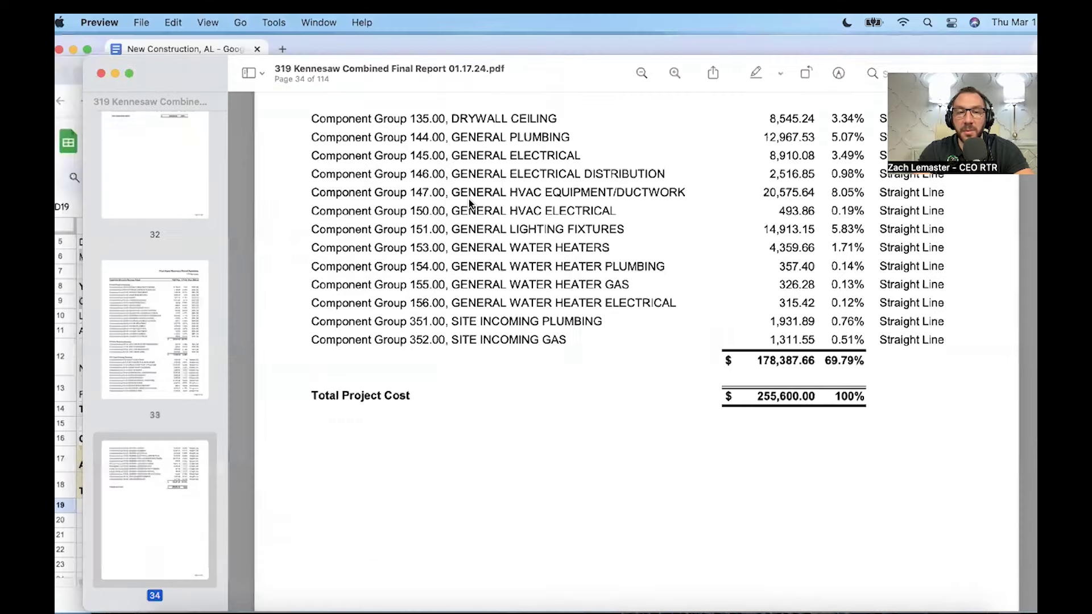
key("ctrl+Up")
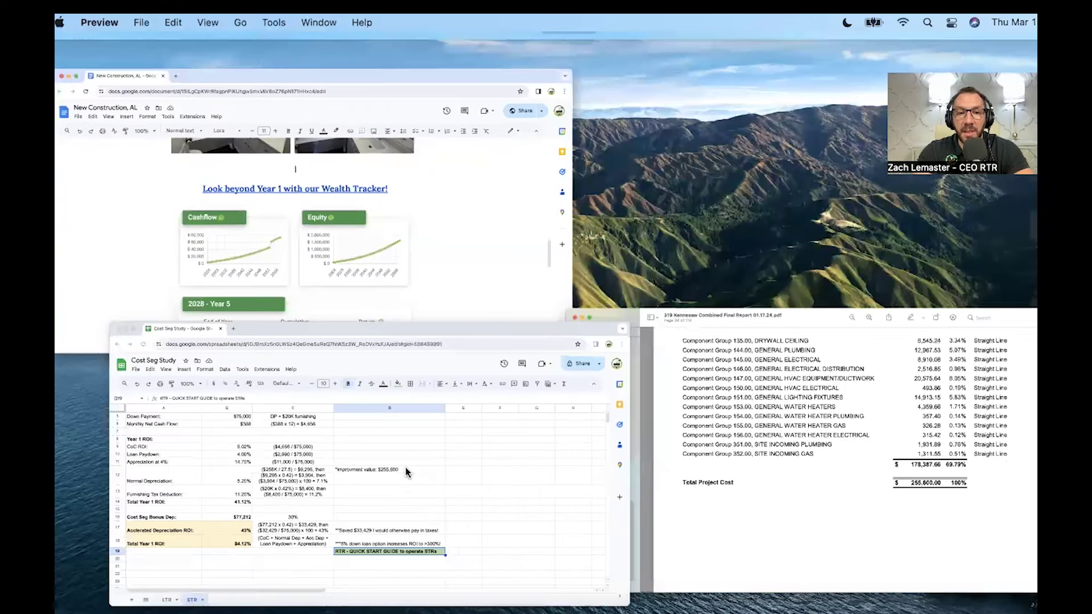
left_click(167, 600)
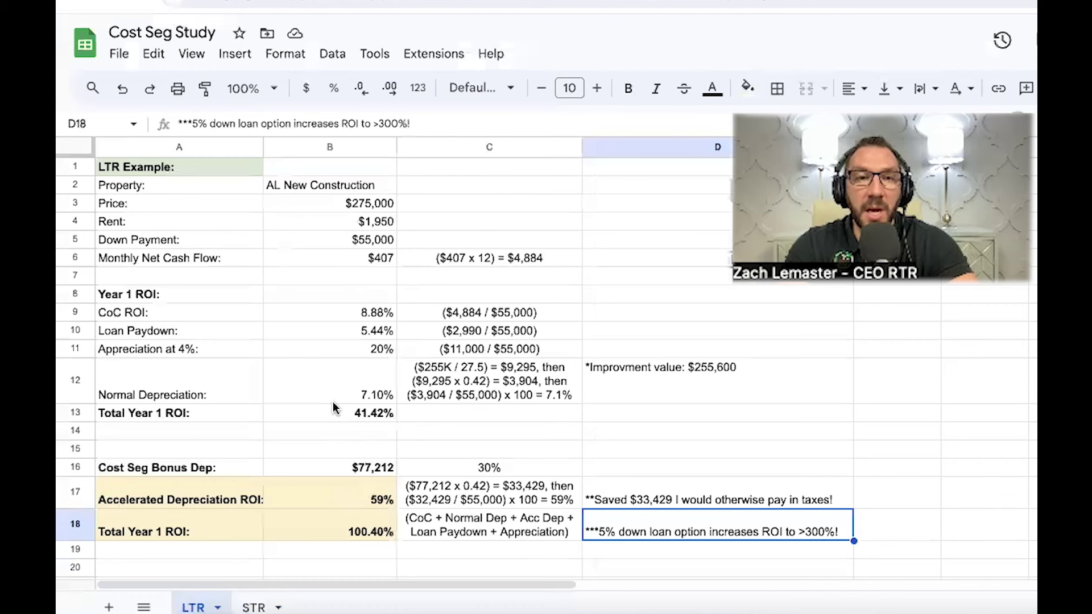
left_click_drag(230, 294, 322, 407)
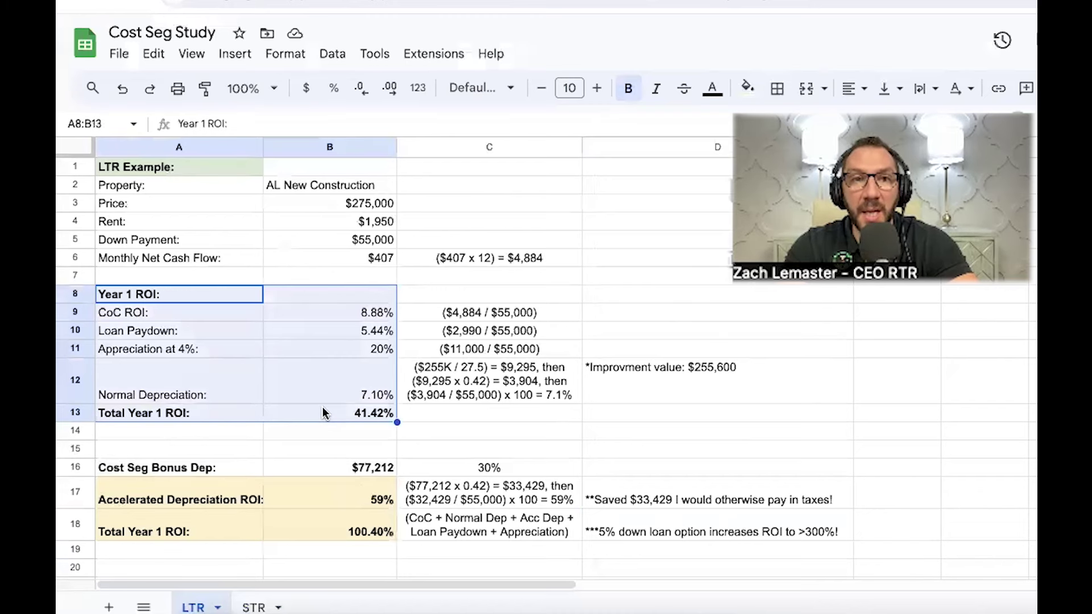
Open renttoretirement.com in a new browser tab and go from its Tools & Resources to the Wealth Calculator's login page.
key("super+t")
type("re")
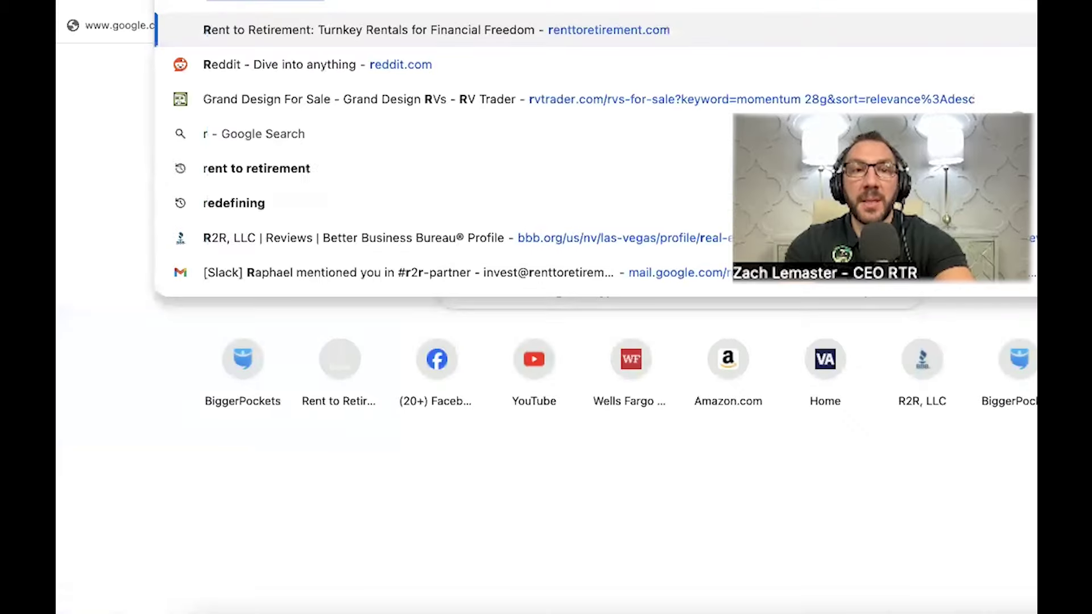
key("Return")
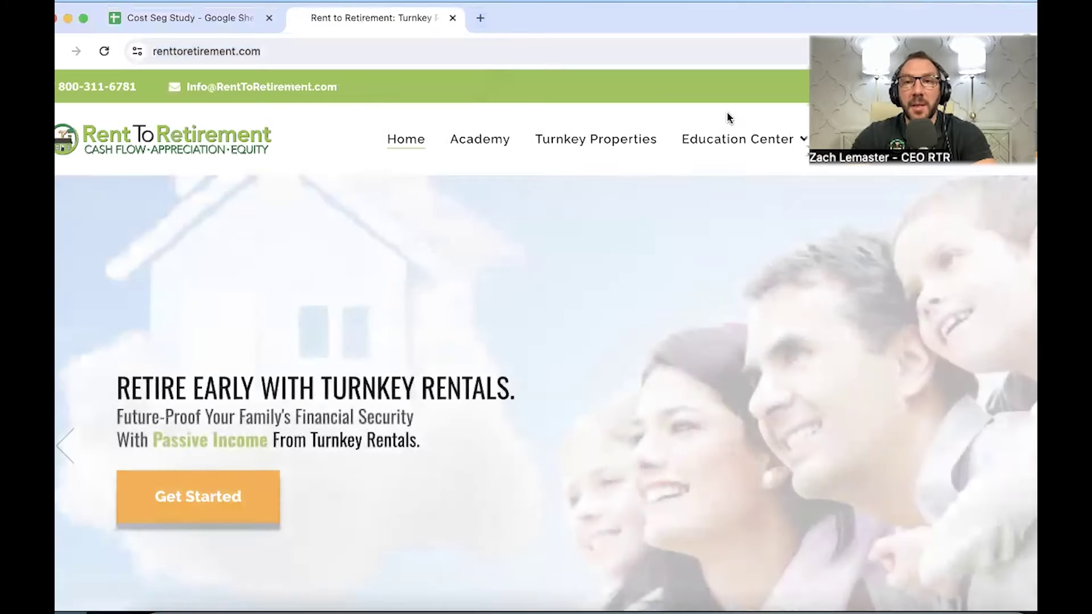
mouse_move(732, 144)
mouse_move(716, 246)
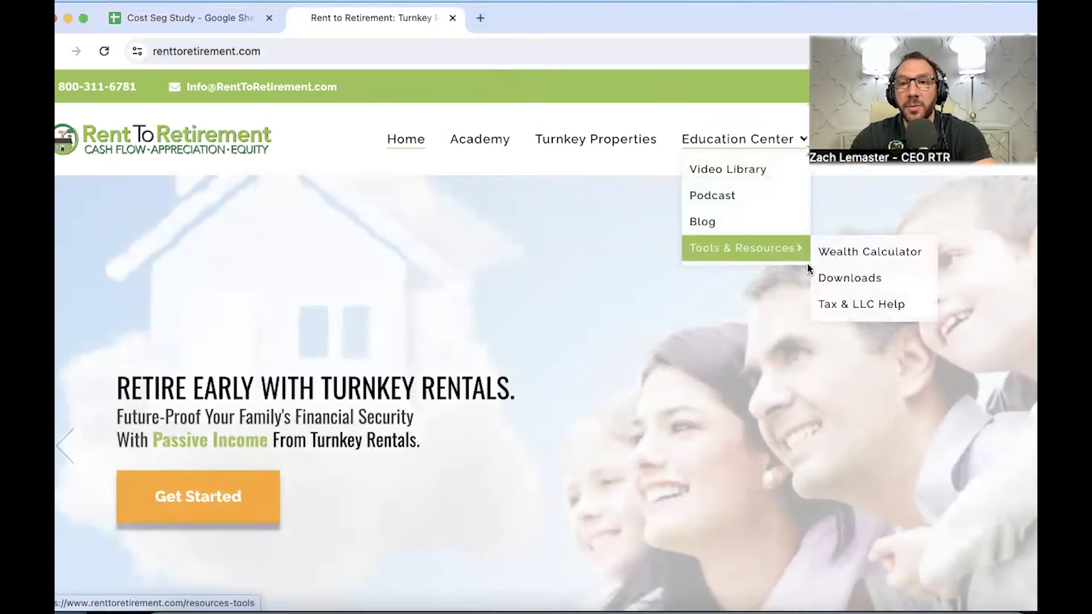
left_click(872, 256)
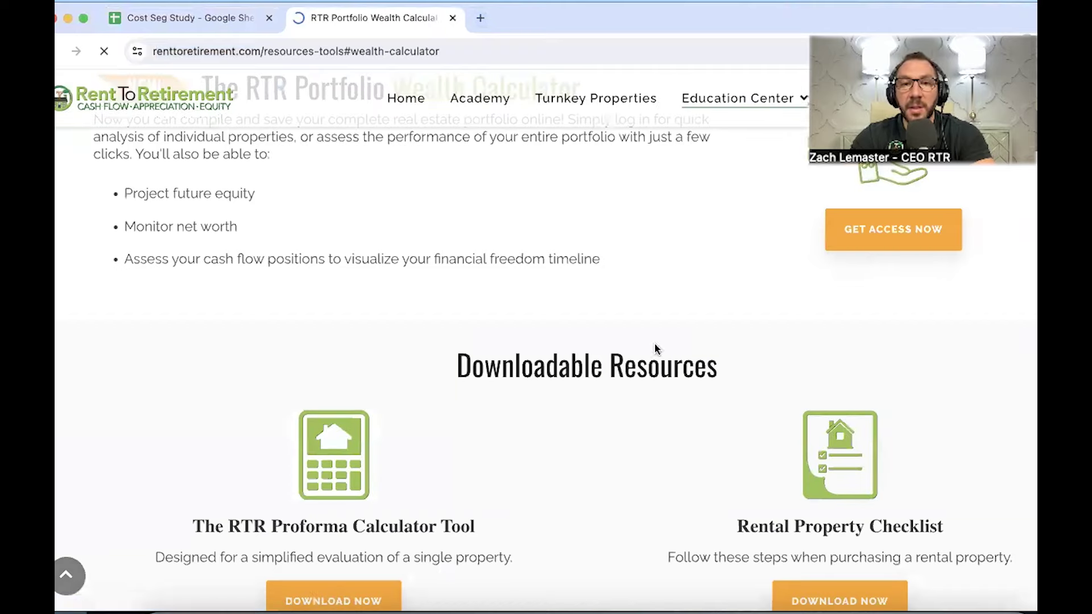
scroll(595, 373, "down", 5)
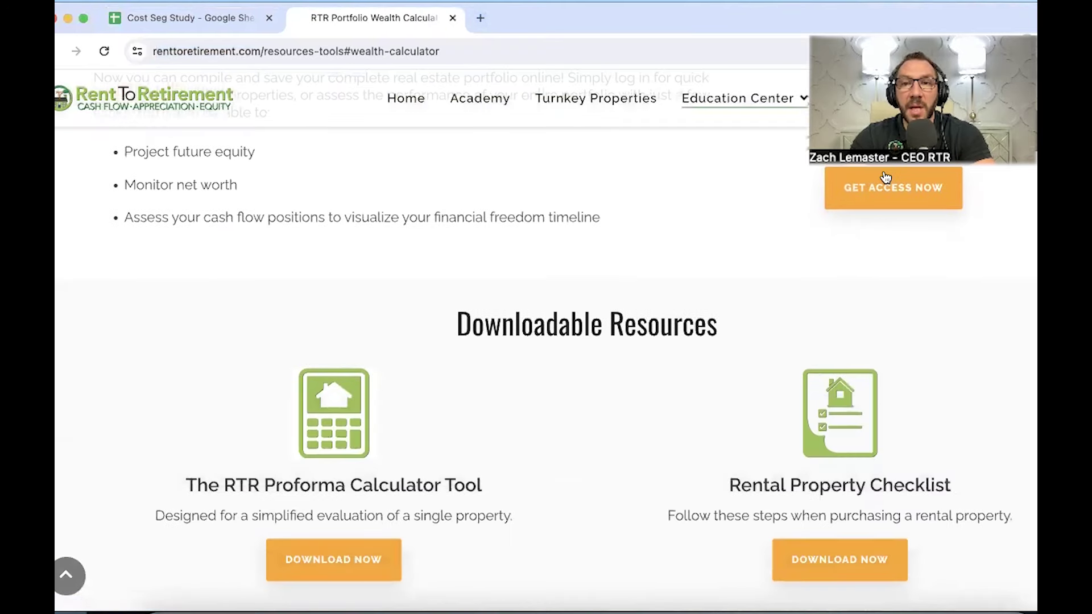
left_click(884, 177)
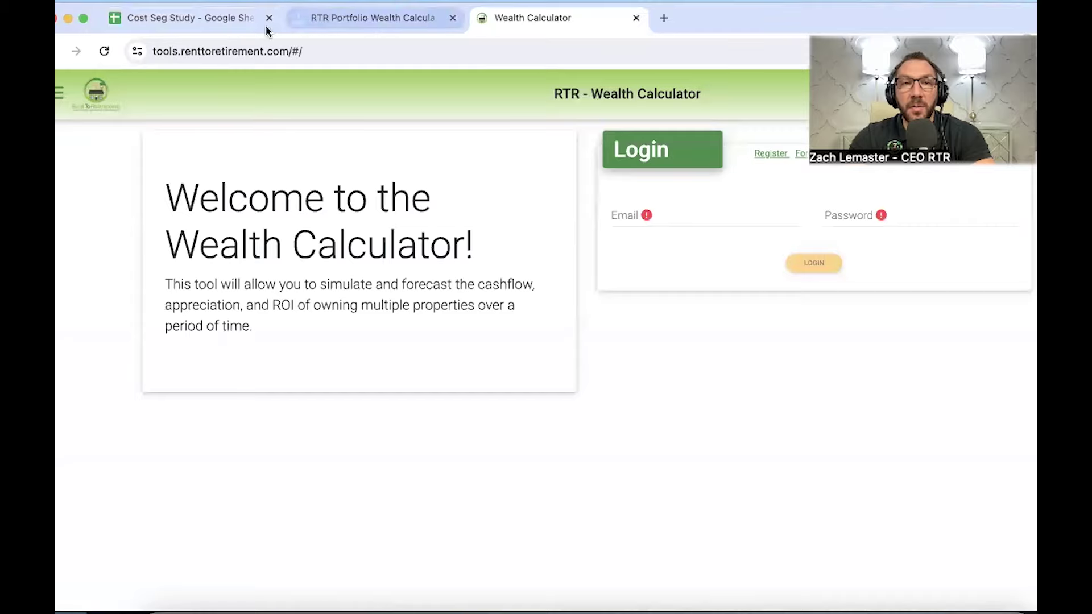
Return to the Cost Seg Study spreadsheet and highlight the LTR example's Year 1 ROI block together with its calculations.
left_click(229, 22)
left_click(305, 320)
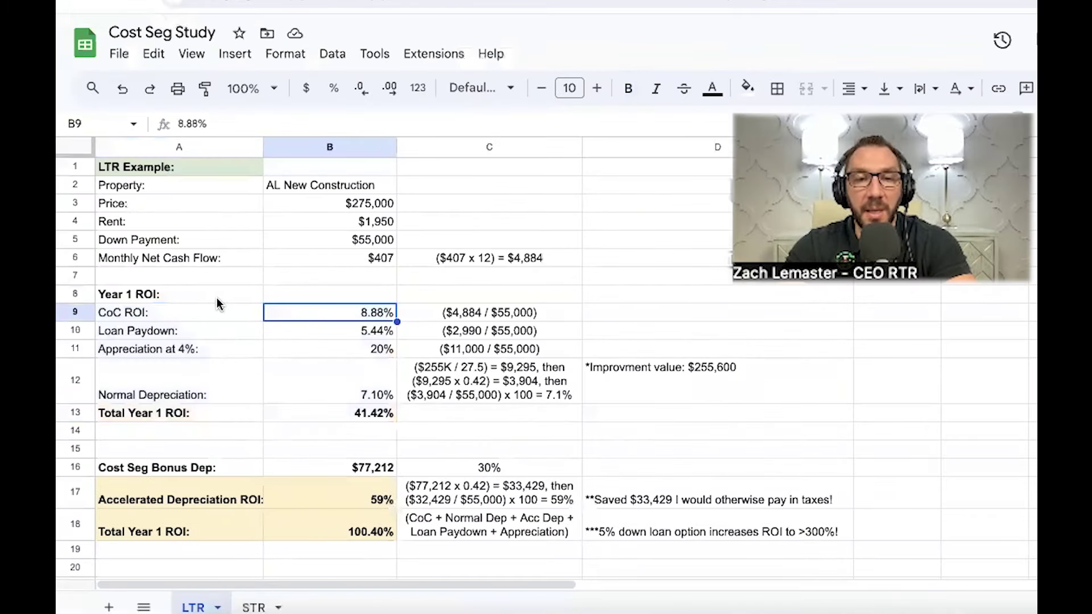
mouse_move(218, 292)
left_mouse_down()
mouse_move(313, 356)
mouse_move(414, 401)
mouse_move(408, 412)
left_mouse_up()
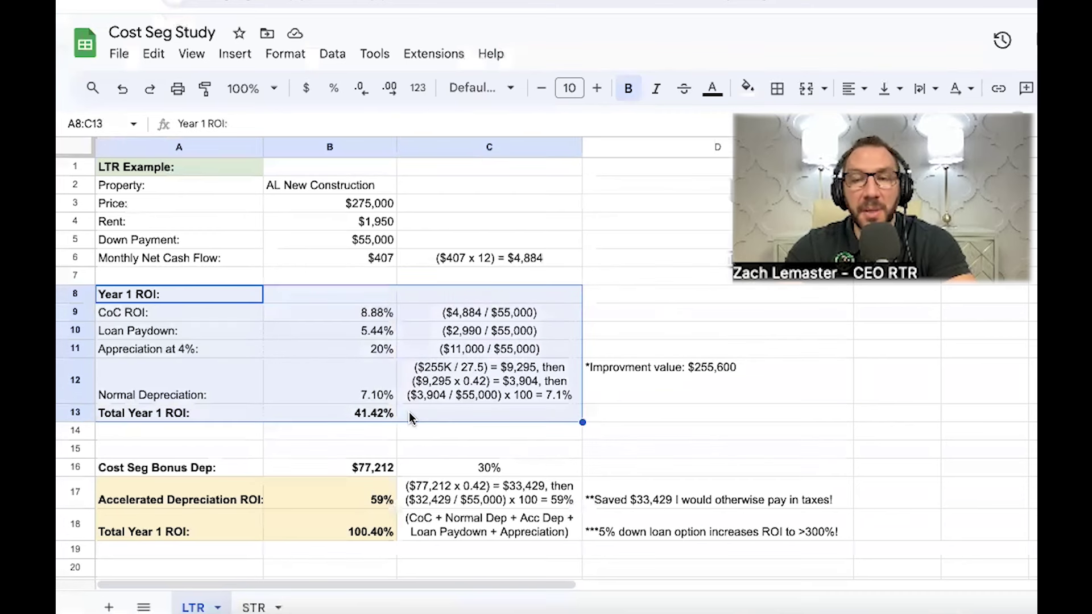